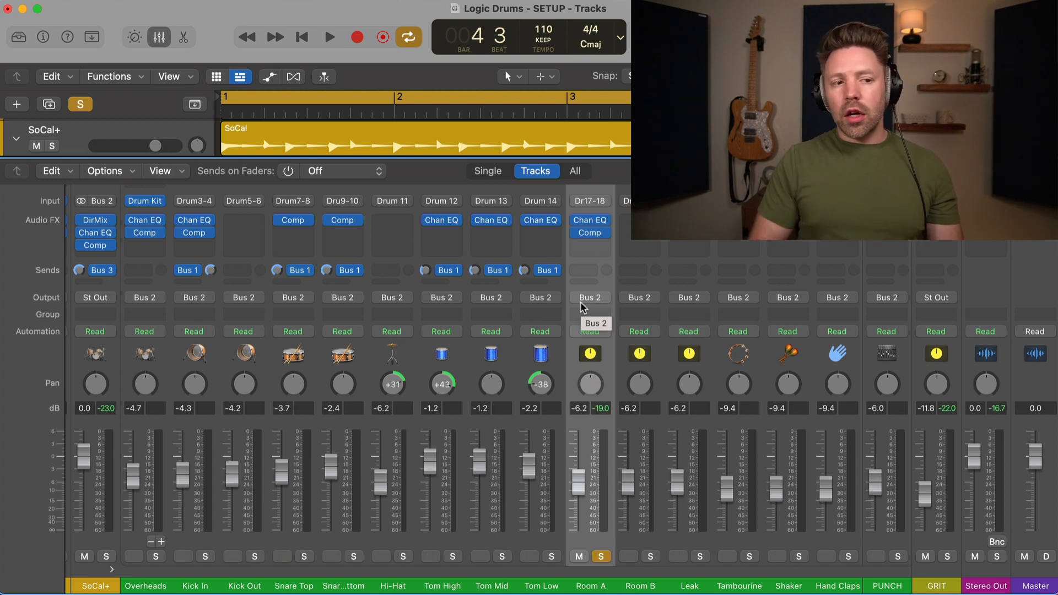
Step: Check Room A's channel EQ and compressor, then play the drums to listen
{"action": "left_click", "coordinate": [590, 220]}
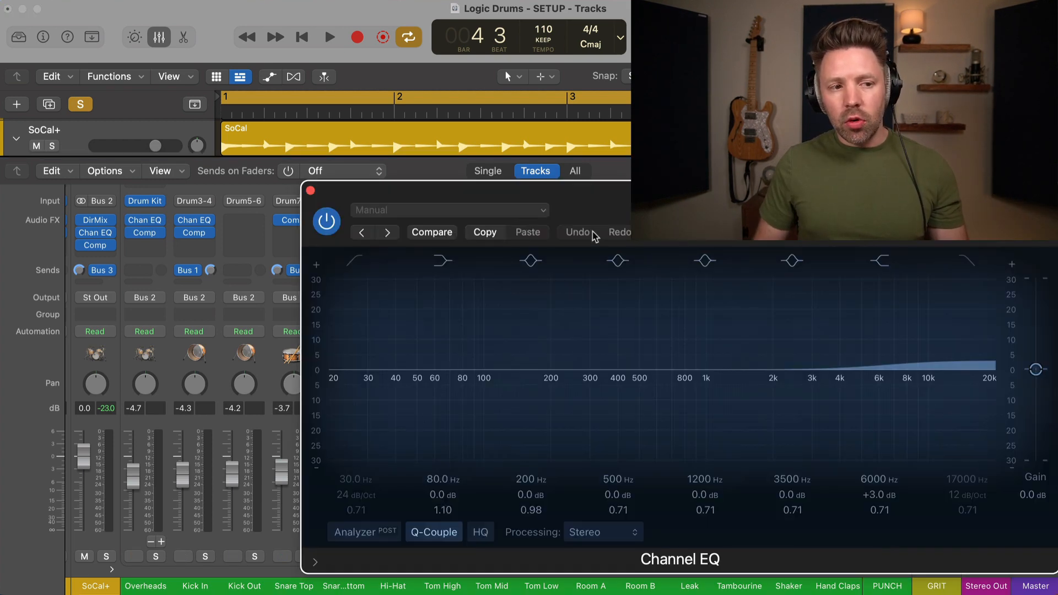
{"action": "left_click", "coordinate": [310, 191]}
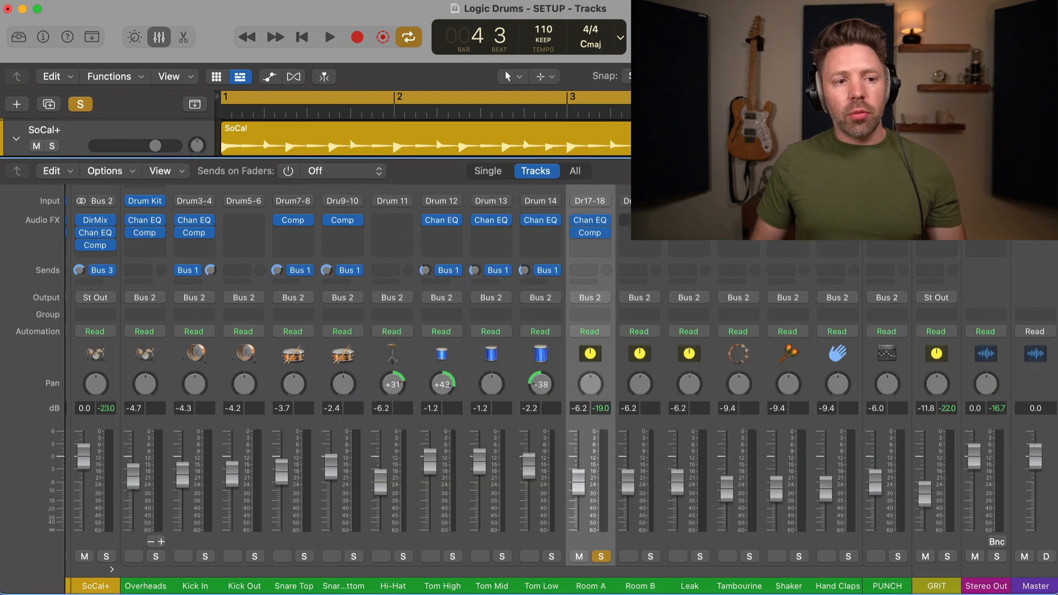
{"action": "left_click", "coordinate": [588, 231]}
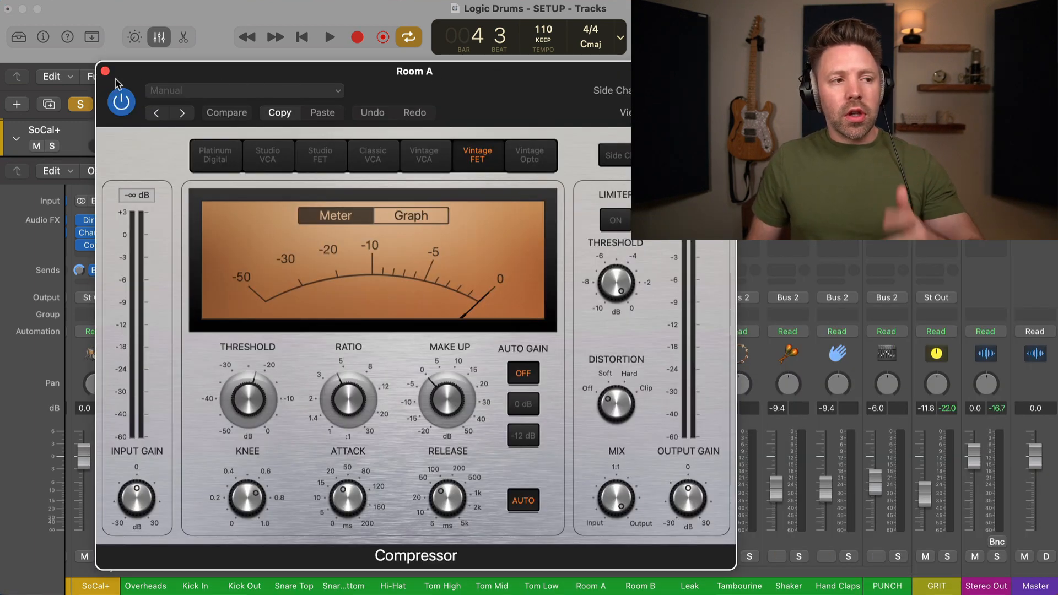
{"action": "left_click", "coordinate": [105, 70]}
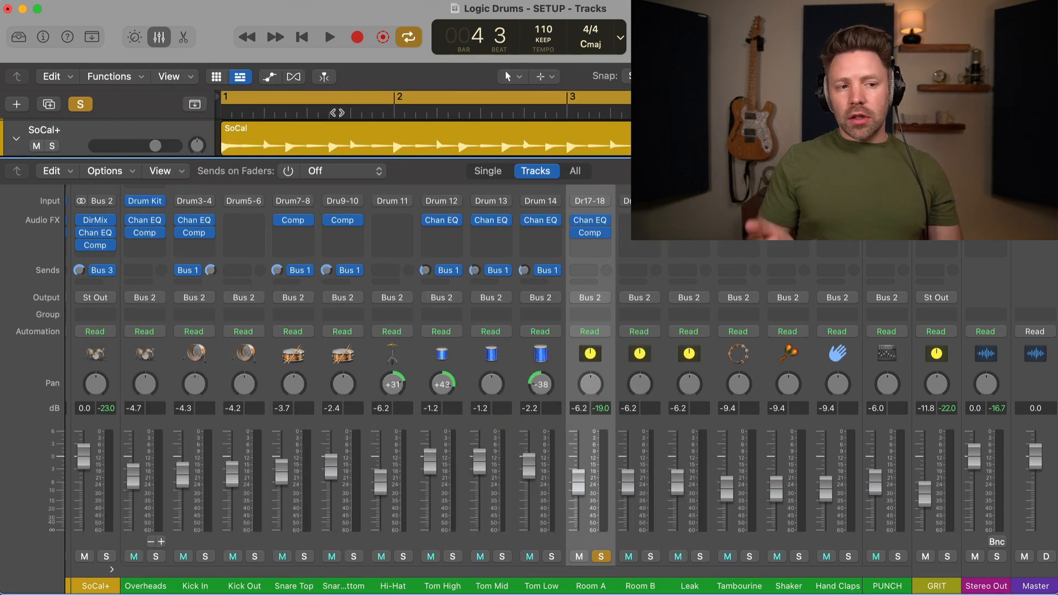
{"action": "key", "text": "space"}
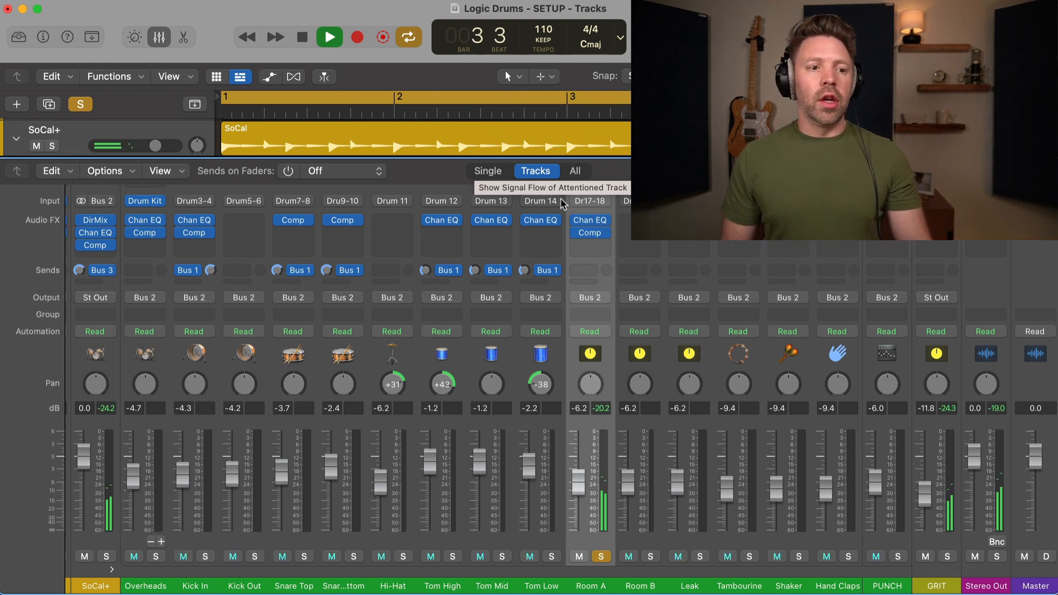
{"action": "key", "text": "space"}
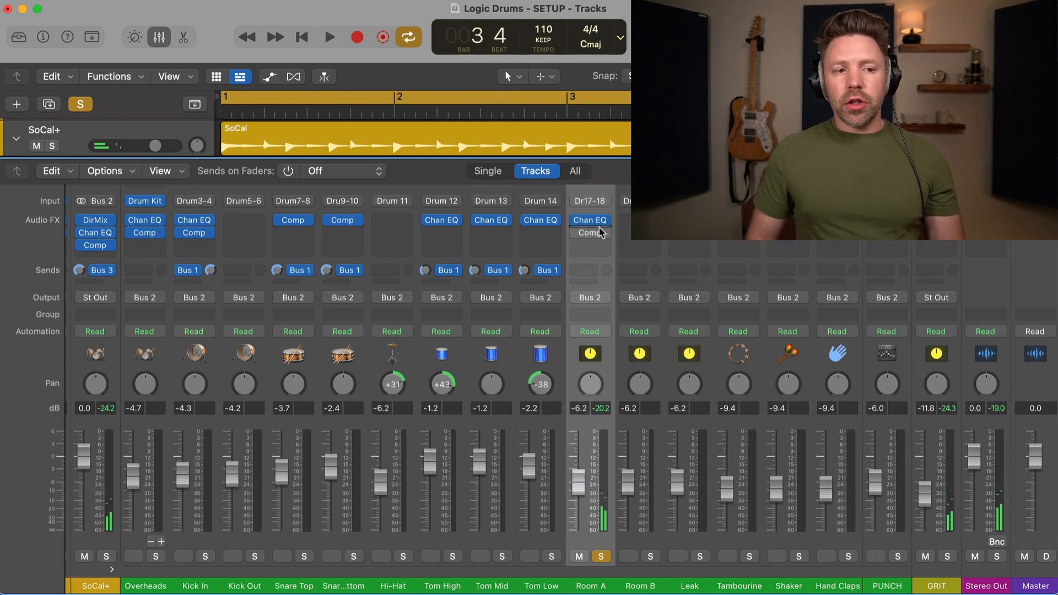
Step: Cut Room A's 6000 Hz EQ band down to about -5.7 dB at 5850 Hz
{"action": "left_click", "coordinate": [589, 221]}
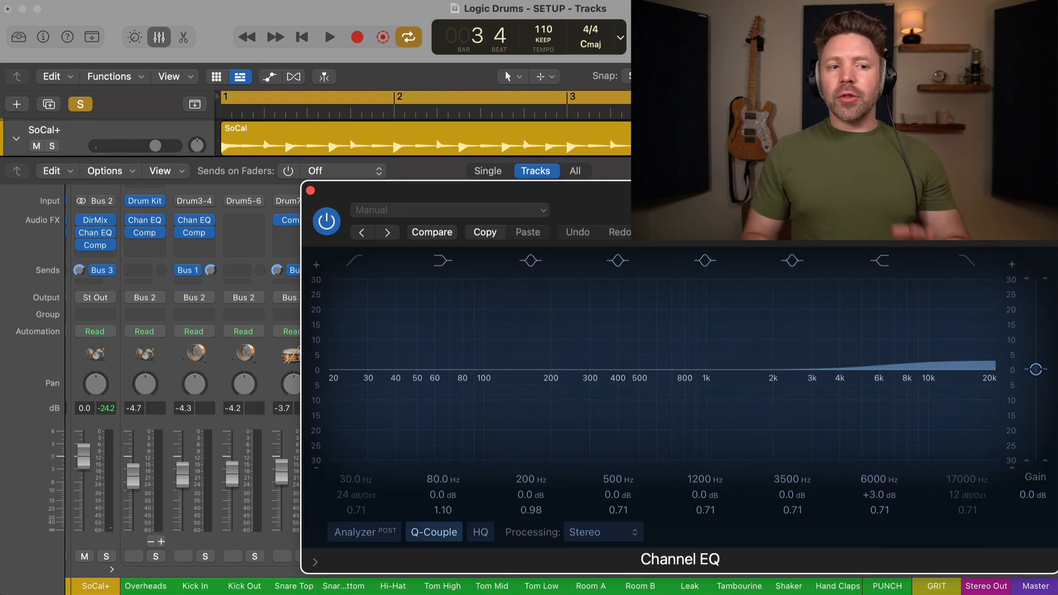
{"action": "left_click_drag", "start_coordinate": [794, 239], "coordinate": [583, 199]}
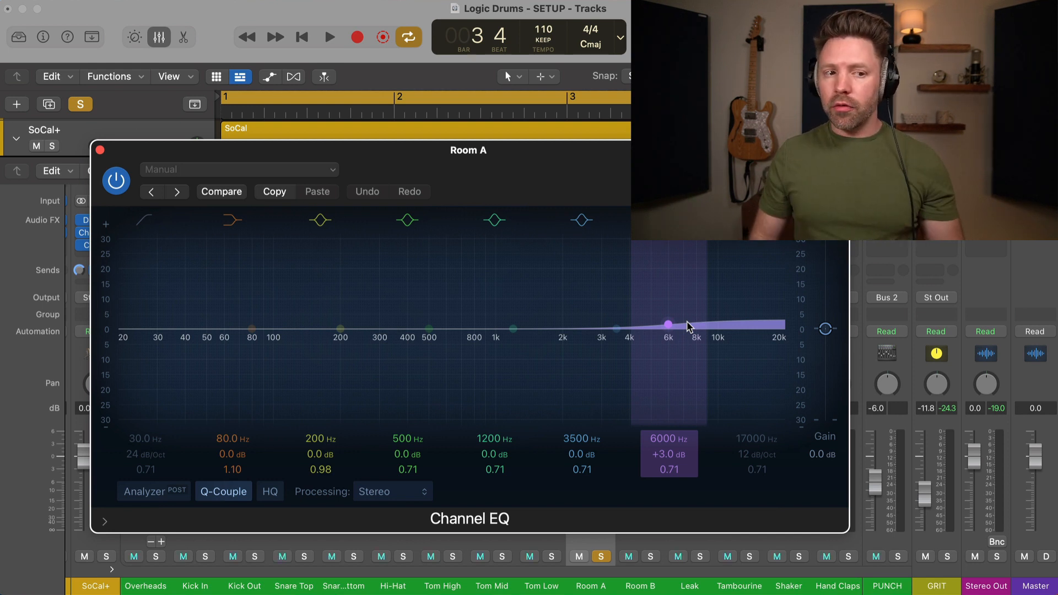
{"action": "mouse_move", "coordinate": [669, 326]}
{"action": "left_mouse_down"}
{"action": "mouse_move", "coordinate": [672, 358]}
{"action": "mouse_move", "coordinate": [667, 339]}
{"action": "left_mouse_up"}
Step: Compare the -5.7 dB cut against the original +3 dB boost during playback, then close the EQ
{"action": "key", "text": "space"}
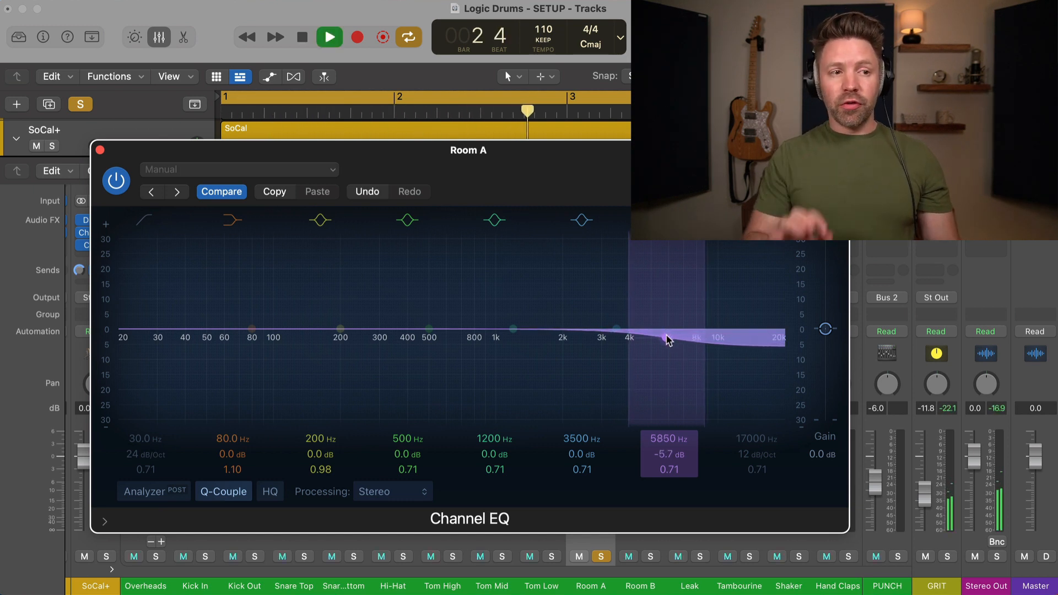
{"action": "left_click", "coordinate": [223, 192]}
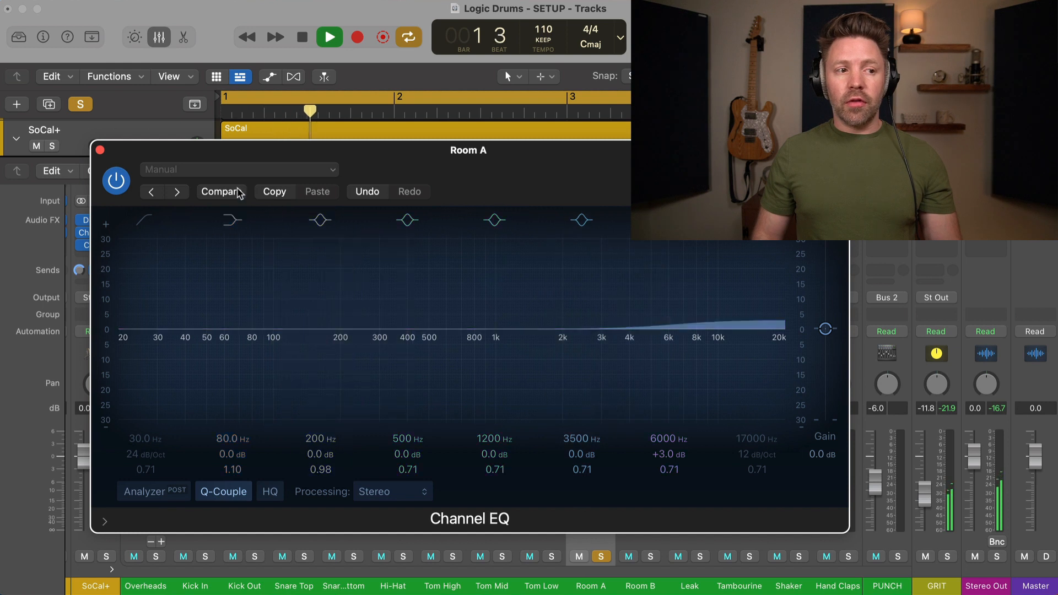
{"action": "left_click", "coordinate": [239, 192]}
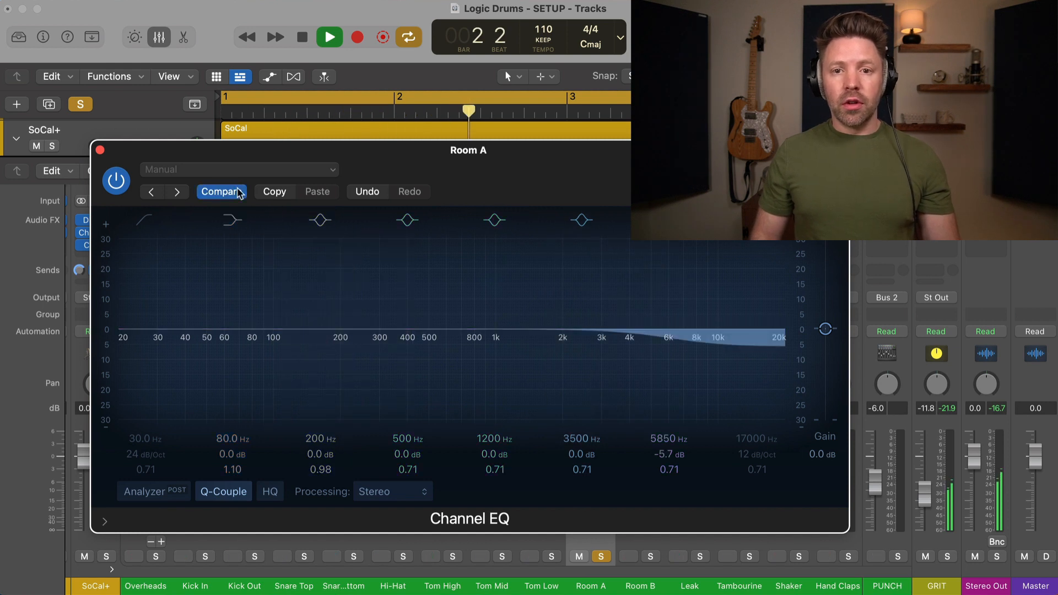
{"action": "key", "text": "space"}
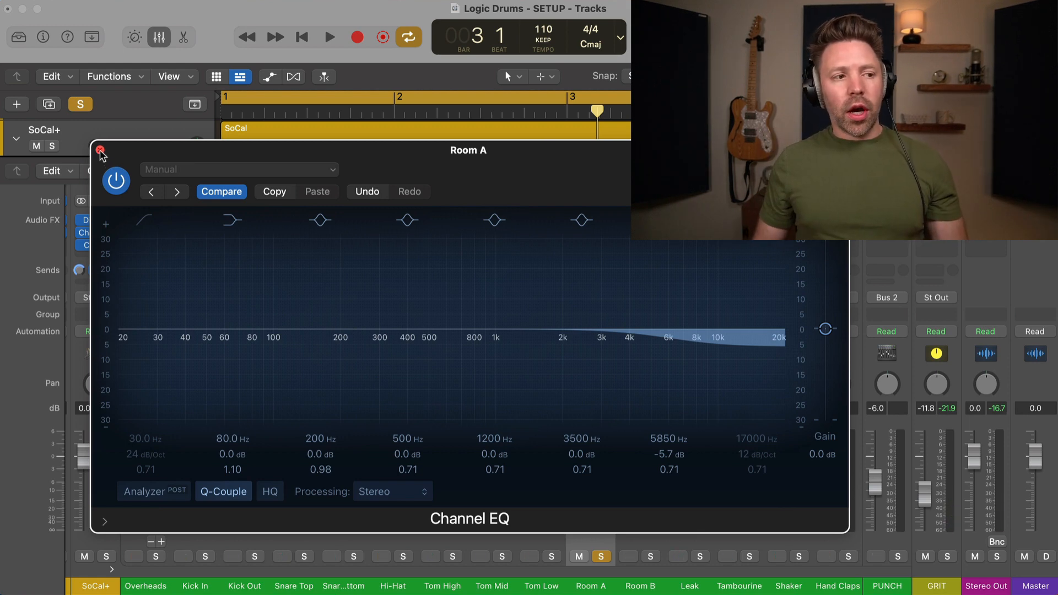
{"action": "left_click", "coordinate": [100, 150]}
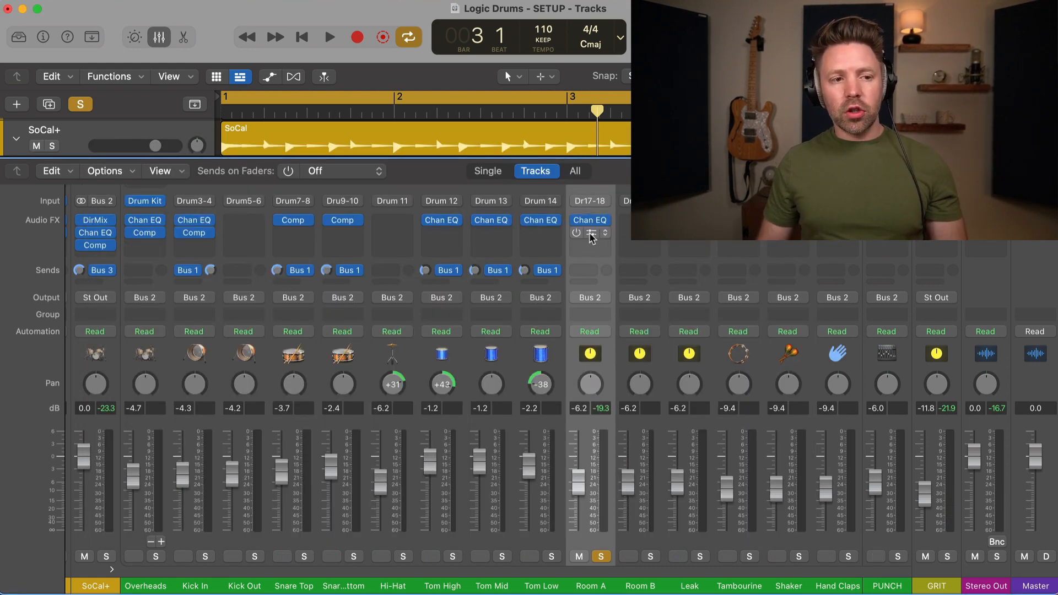
Step: Bring Room A's Vintage FET compressor window to the front
{"action": "left_click", "coordinate": [591, 234]}
{"action": "left_click", "coordinate": [483, 95]}
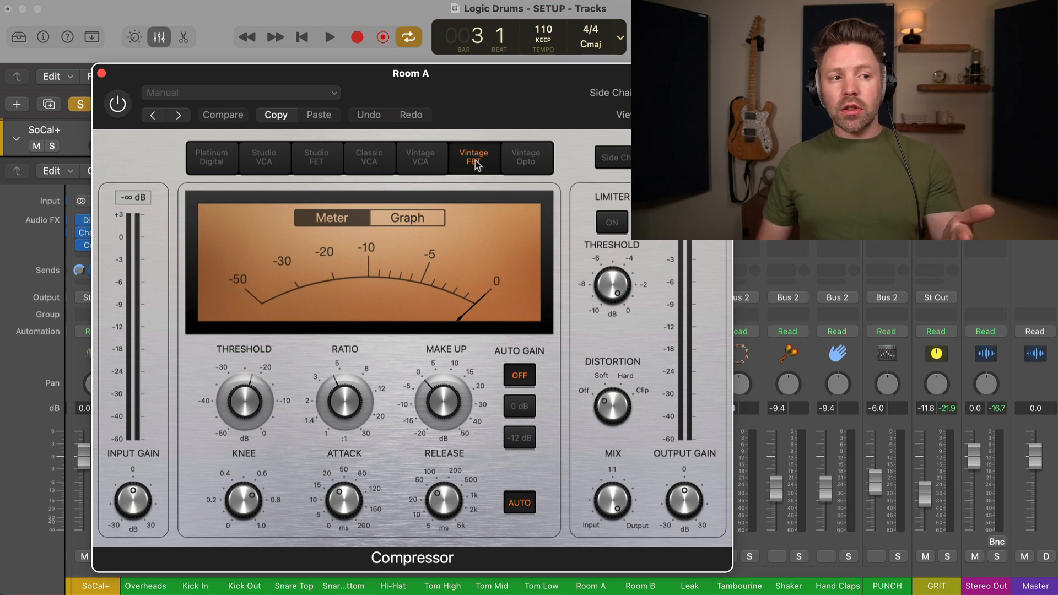
Step: Try the Studio FET model, return to Vintage FET, and push the compression ratio higher
{"action": "left_click", "coordinate": [317, 161]}
{"action": "left_click", "coordinate": [474, 160]}
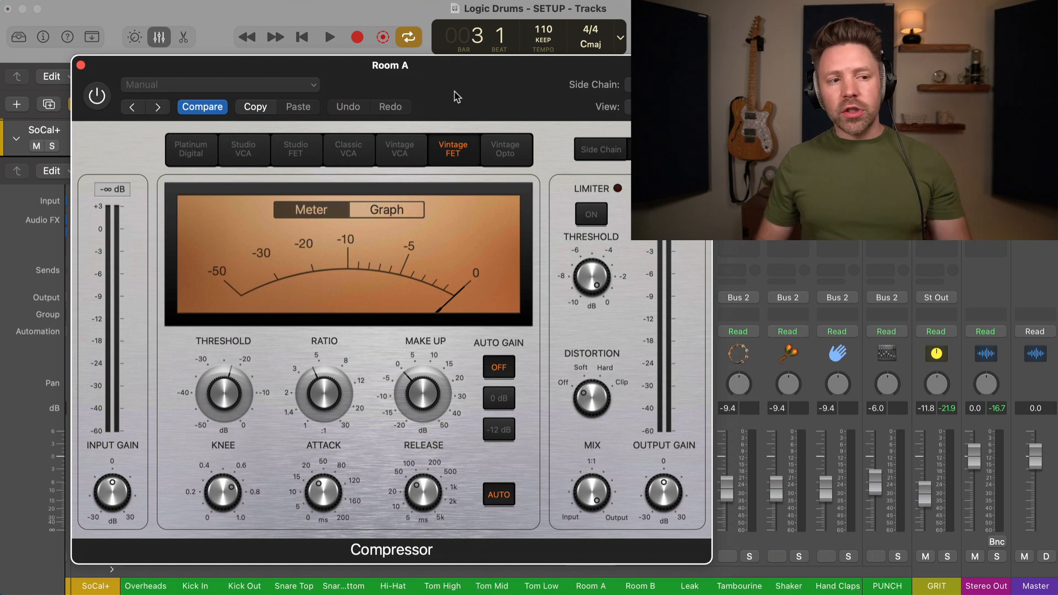
{"action": "left_click_drag", "start_coordinate": [329, 398], "coordinate": [327, 394]}
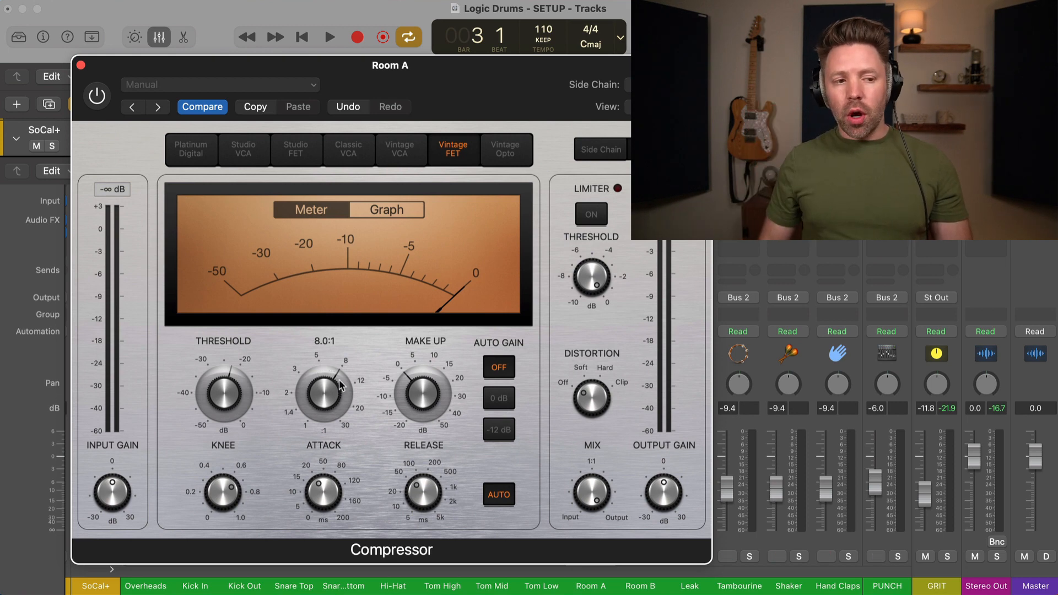
{"action": "left_click_drag", "start_coordinate": [353, 345], "coordinate": [343, 374]}
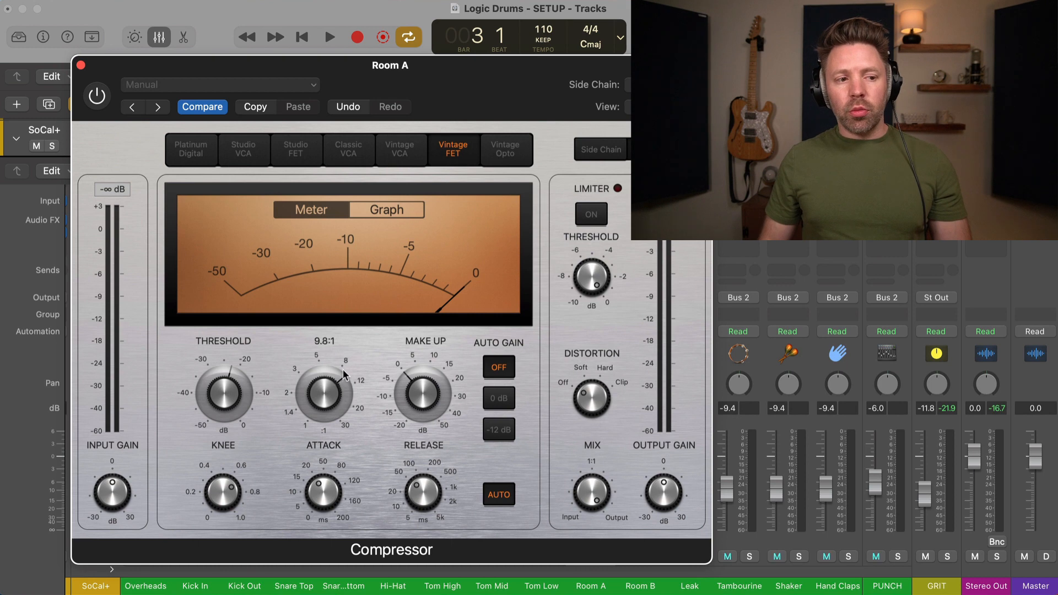
Step: Turn the compressor on, shorten attack to about 14 ms, and set a manual 48 ms release
{"action": "left_click", "coordinate": [100, 94]}
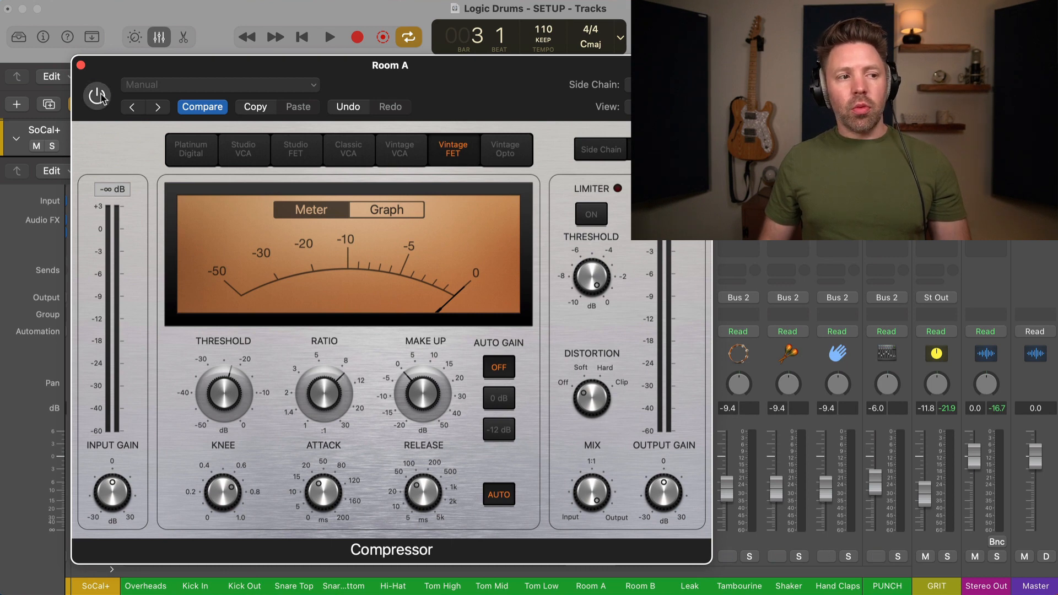
{"action": "left_click_drag", "start_coordinate": [132, 71], "coordinate": [122, 54]}
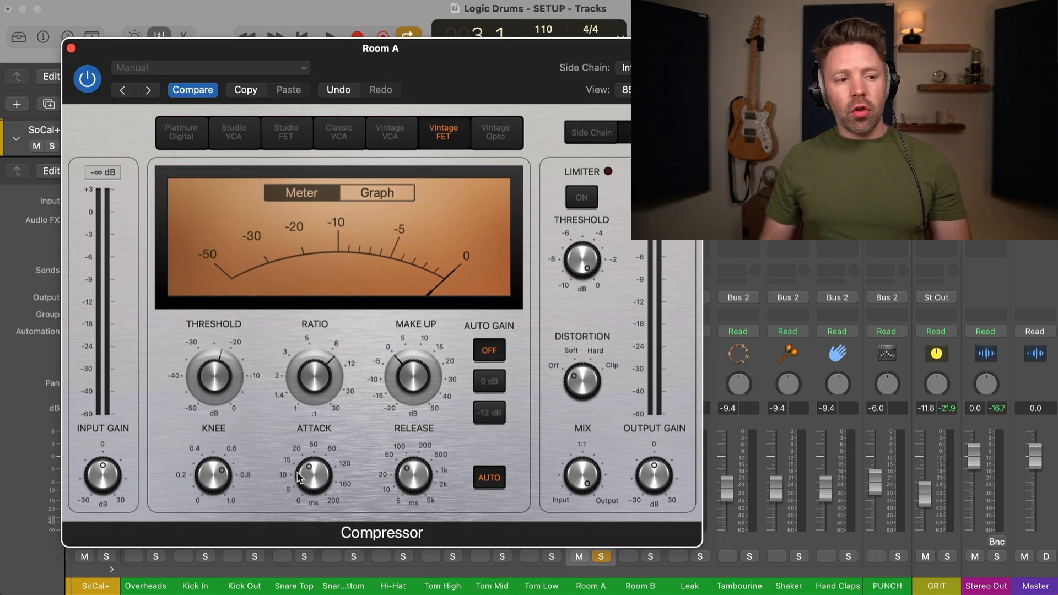
{"action": "left_click_drag", "start_coordinate": [298, 477], "coordinate": [303, 504]}
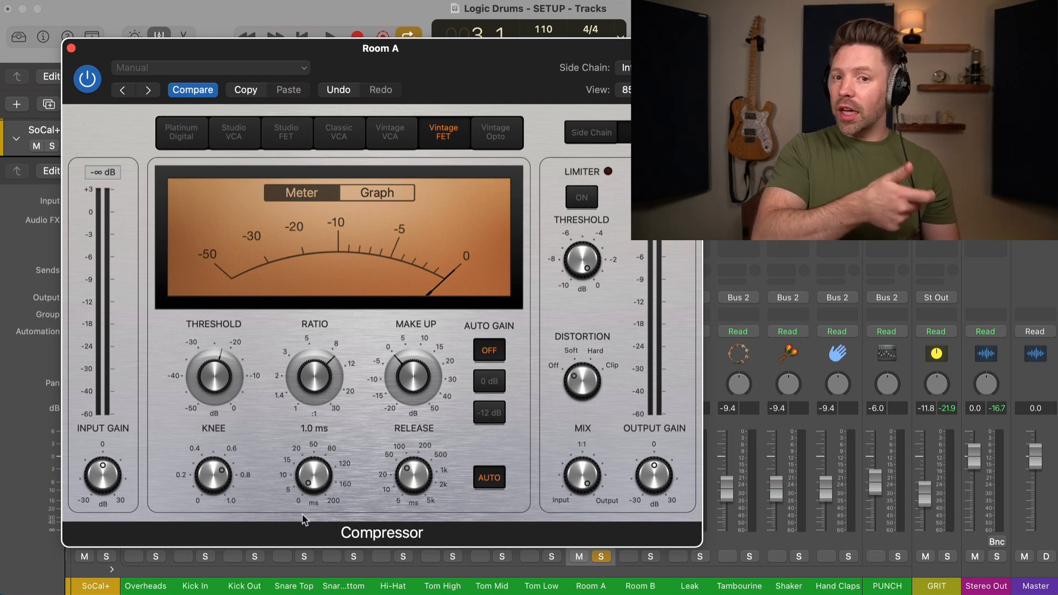
{"action": "left_click", "coordinate": [488, 480]}
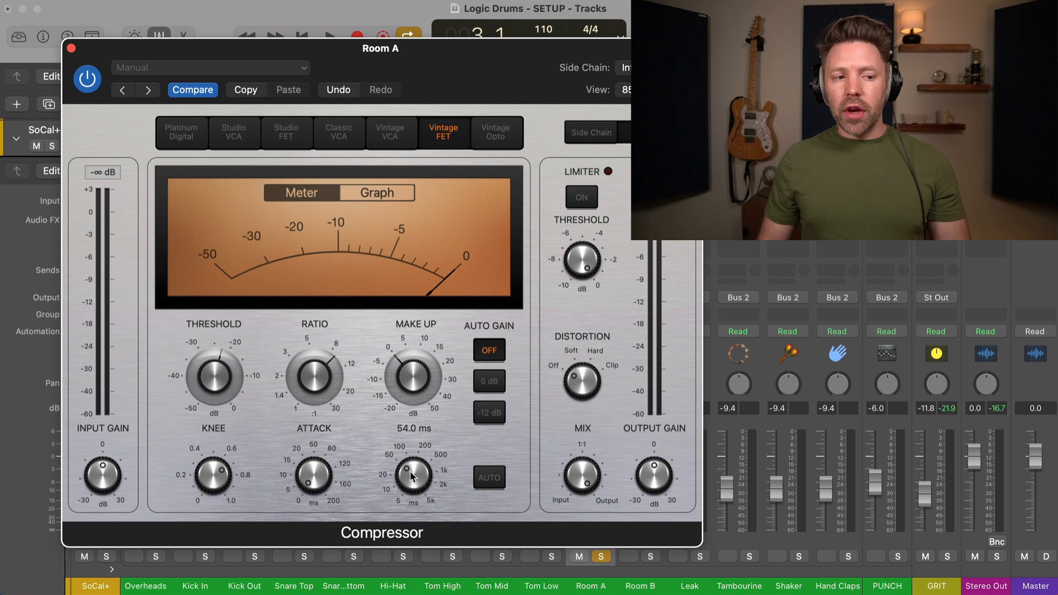
{"action": "left_click_drag", "start_coordinate": [401, 470], "coordinate": [401, 474]}
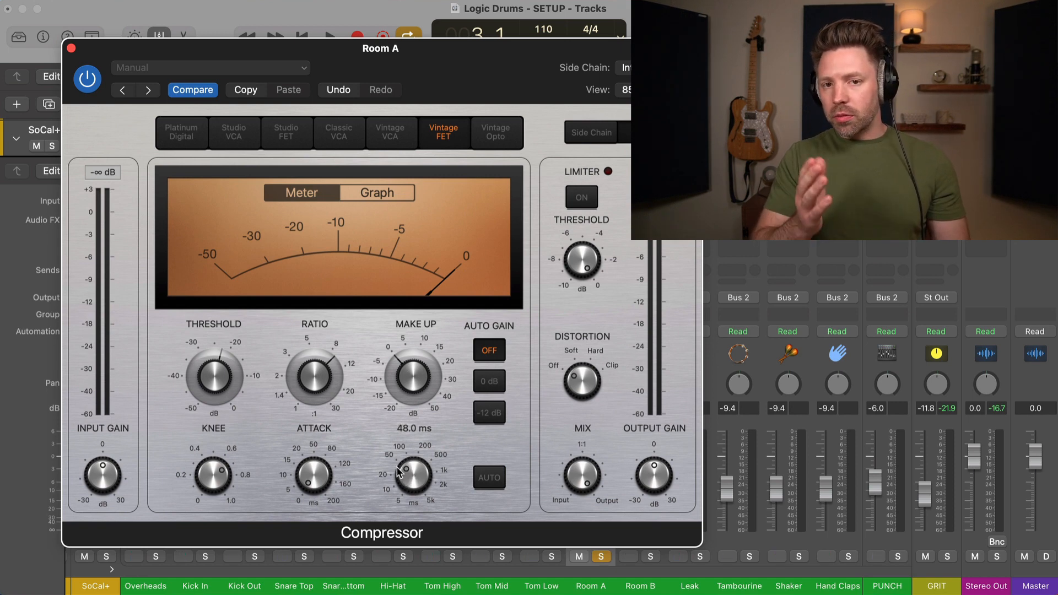
Step: During playback, lower the threshold to about -28 dB and raise make-up gain to 8 dB
{"action": "key", "text": "space"}
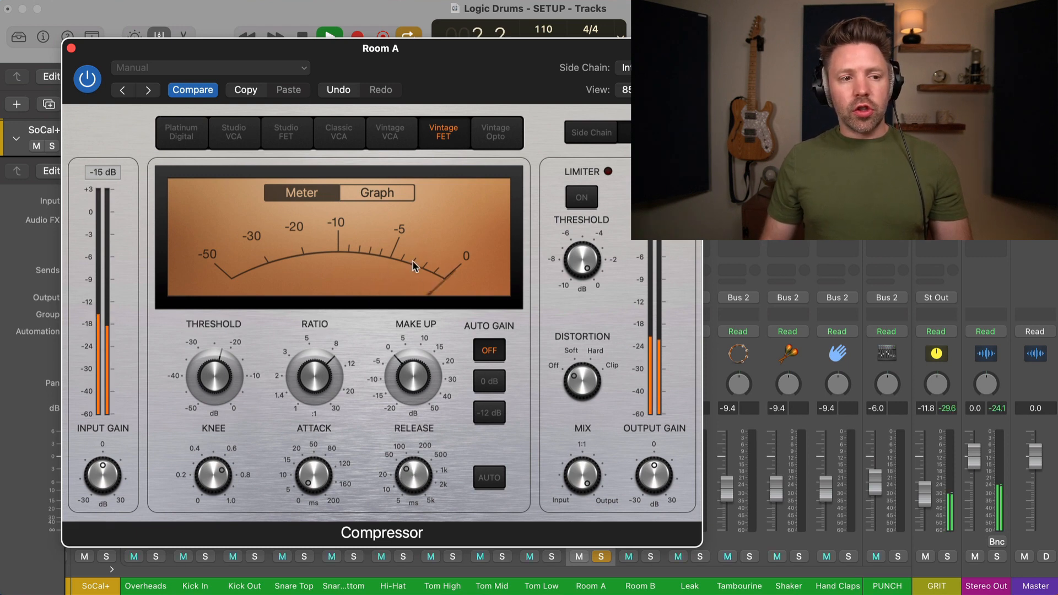
{"action": "left_click_drag", "start_coordinate": [218, 366], "coordinate": [214, 390]}
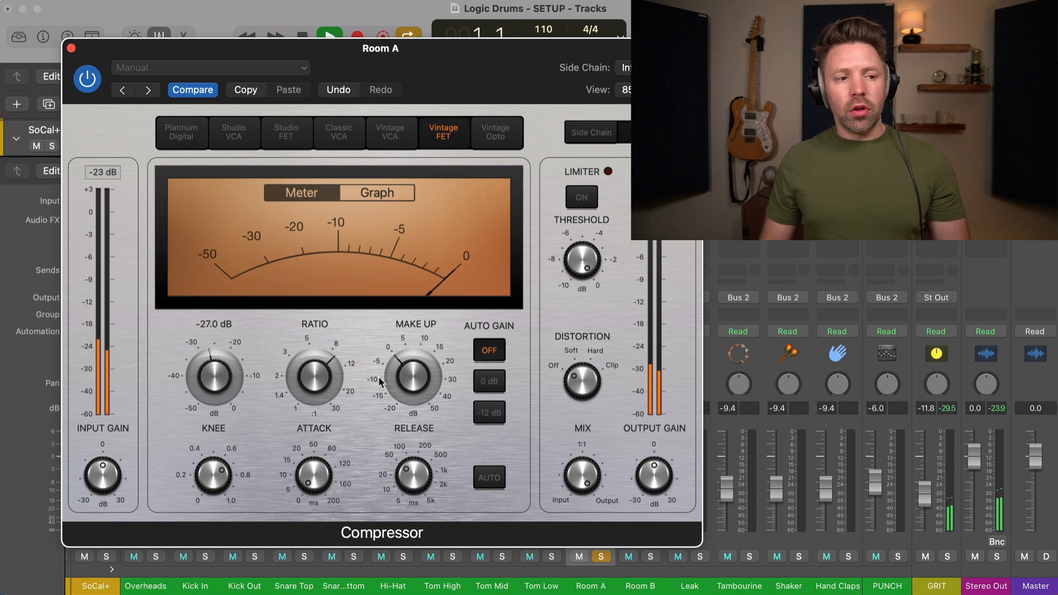
{"action": "mouse_move", "coordinate": [408, 376]}
{"action": "left_click_drag", "start_coordinate": [409, 387], "coordinate": [411, 363]}
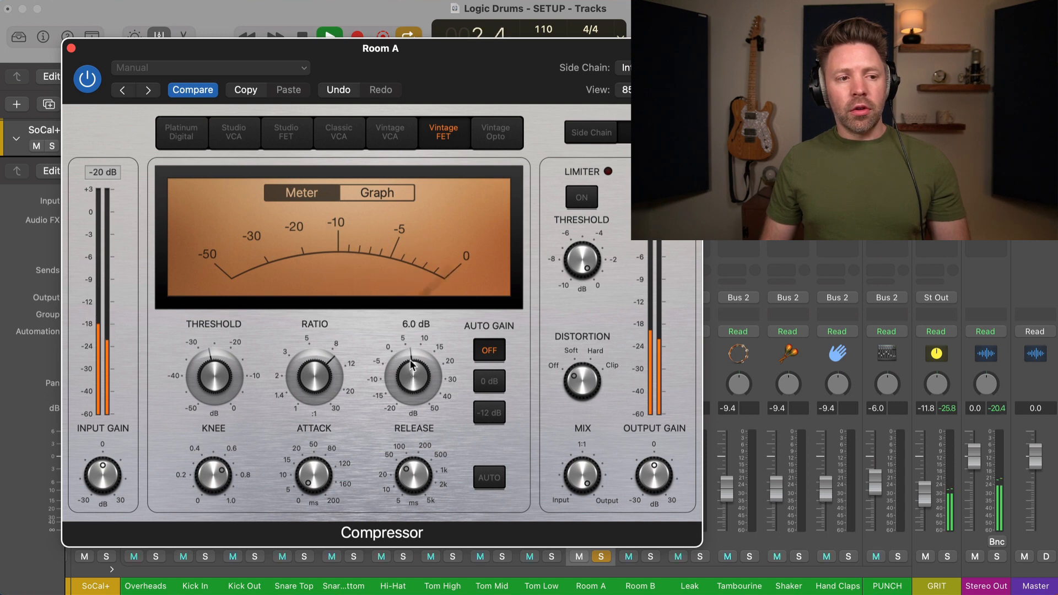
{"action": "left_click_drag", "start_coordinate": [205, 379], "coordinate": [203, 385]}
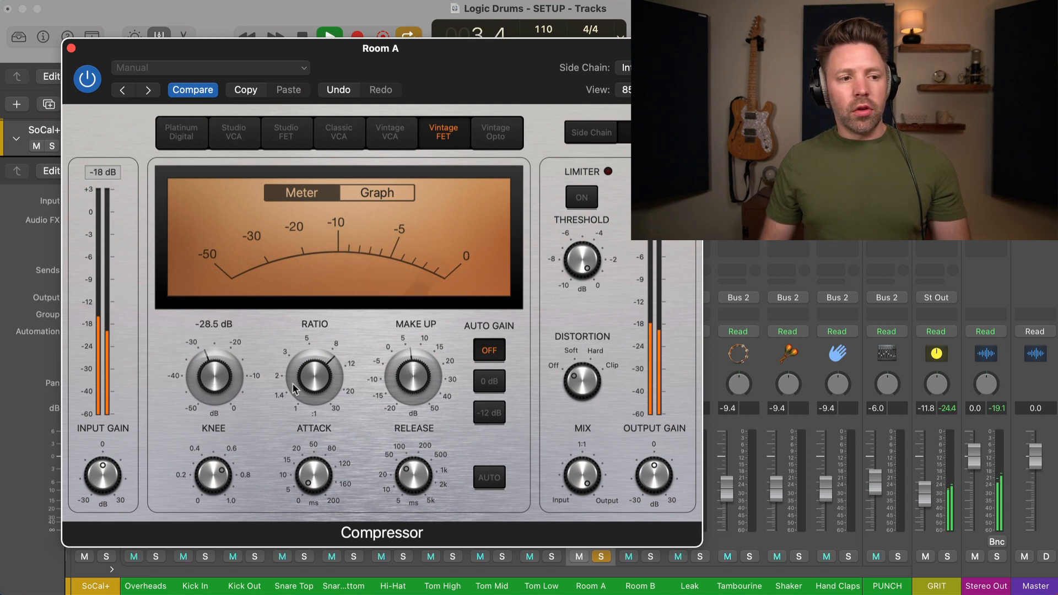
{"action": "mouse_move", "coordinate": [406, 382]}
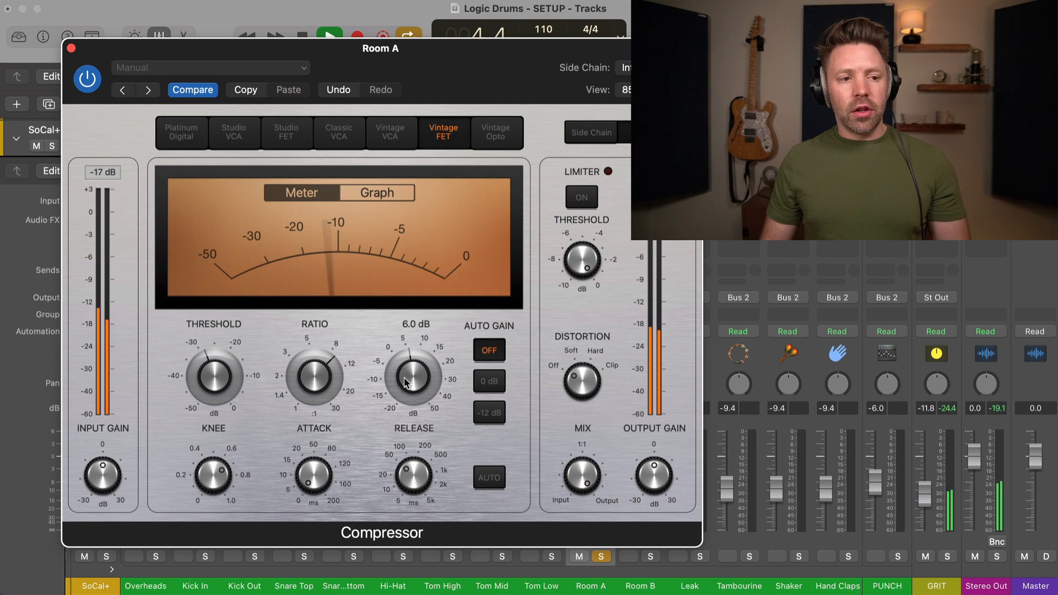
{"action": "left_click_drag", "start_coordinate": [405, 382], "coordinate": [406, 377]}
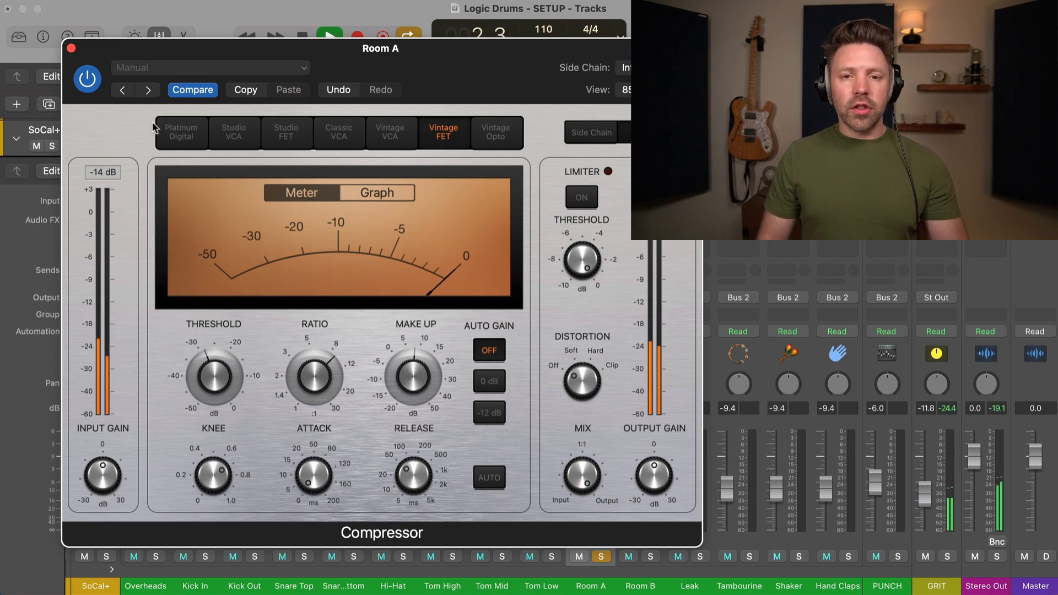
Step: Bypass the compressor to compare, re-enable it, stop playback and close the window
{"action": "left_click", "coordinate": [88, 79]}
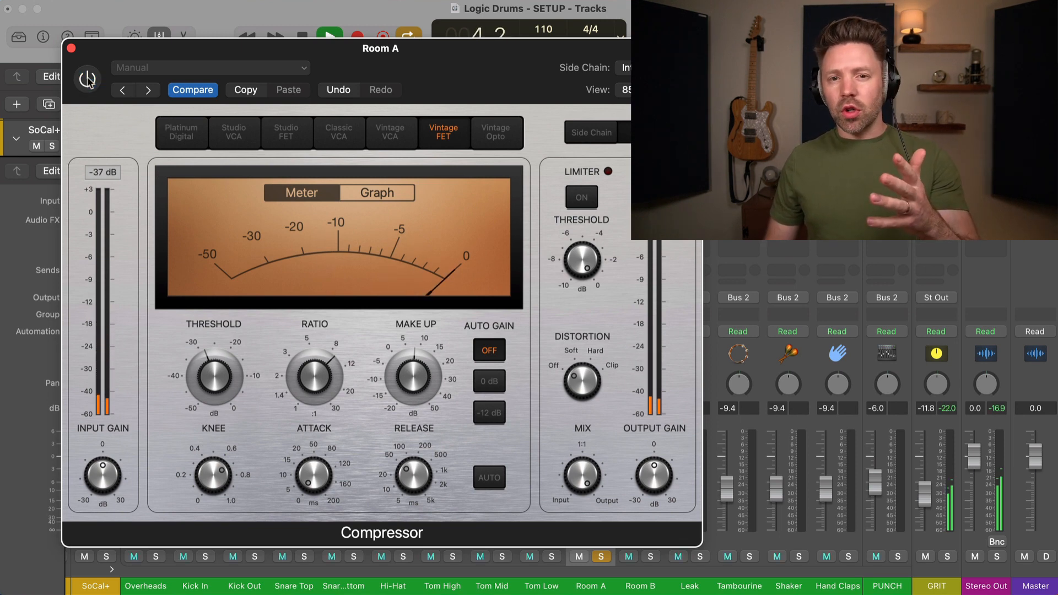
{"action": "left_click", "coordinate": [88, 78]}
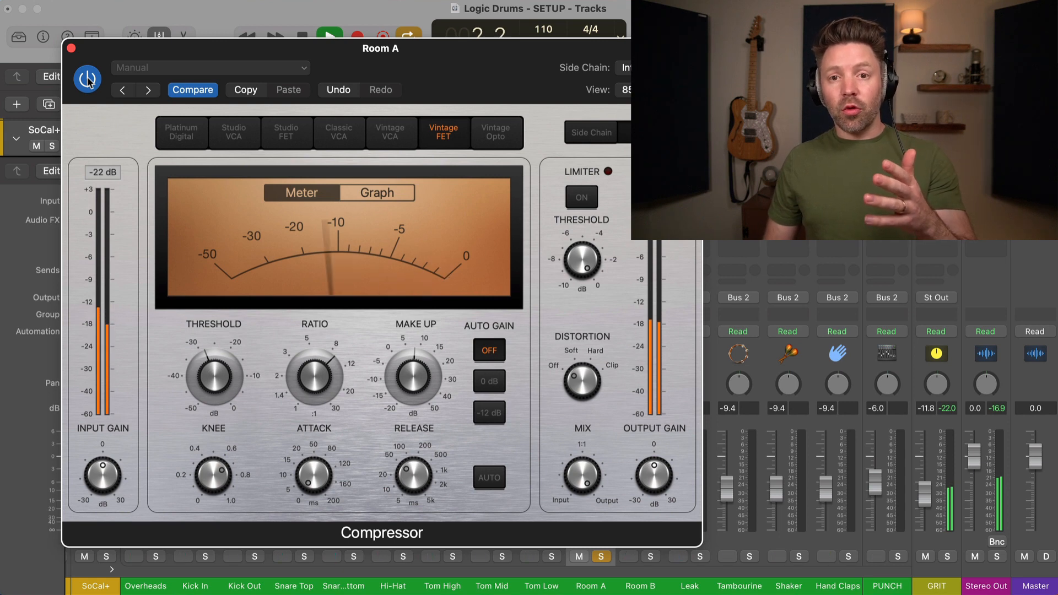
{"action": "key", "text": "space"}
{"action": "left_click", "coordinate": [71, 48]}
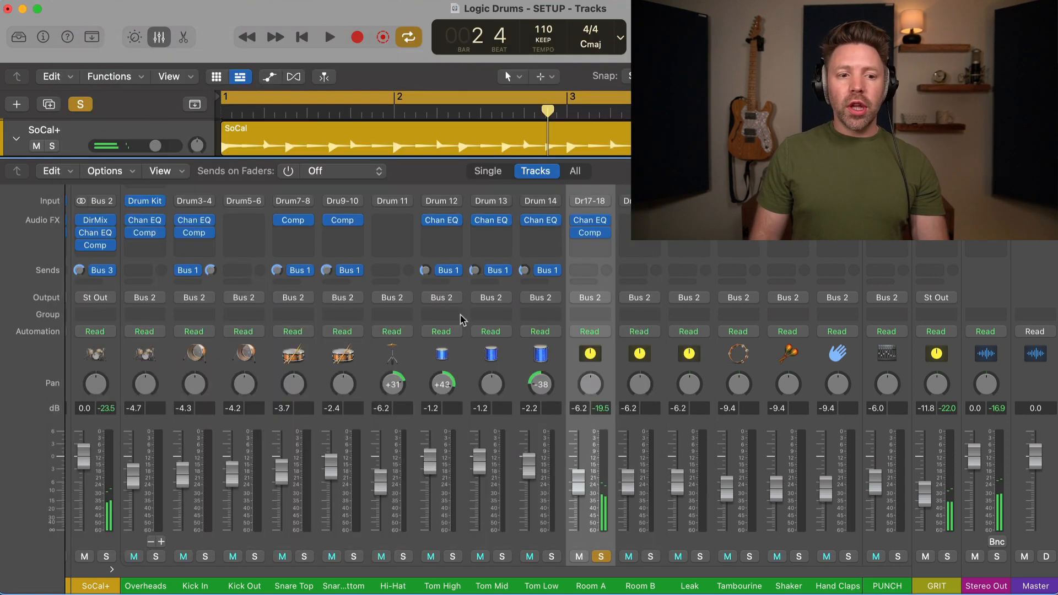
Step: Unsolo Room A and, during playback, toggle its compressor and channel EQ to compare
{"action": "left_click", "coordinate": [601, 556]}
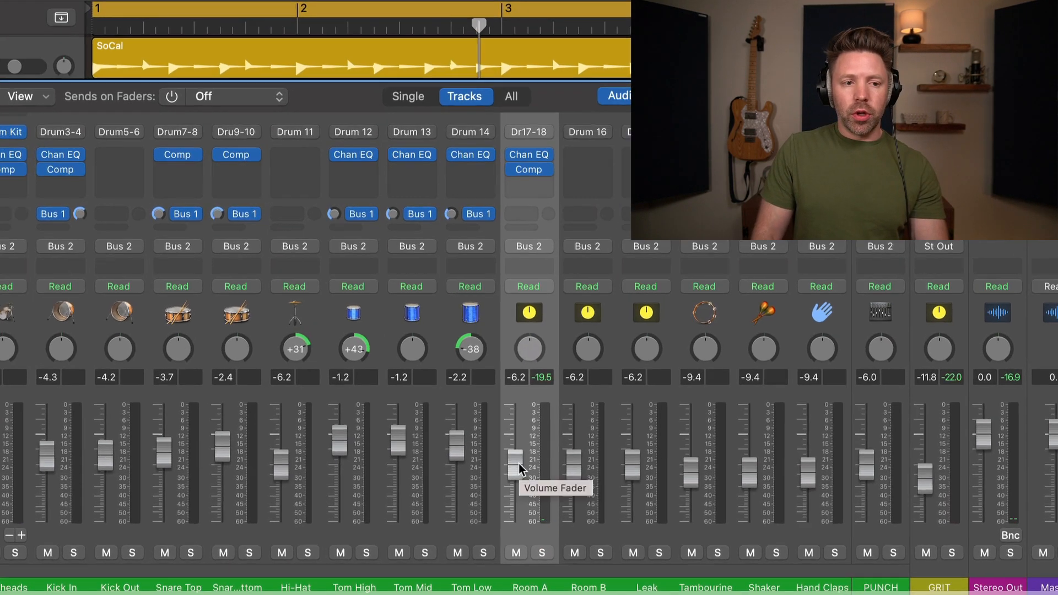
{"action": "key", "text": "space"}
{"action": "left_click_drag", "start_coordinate": [517, 465], "coordinate": [516, 461]}
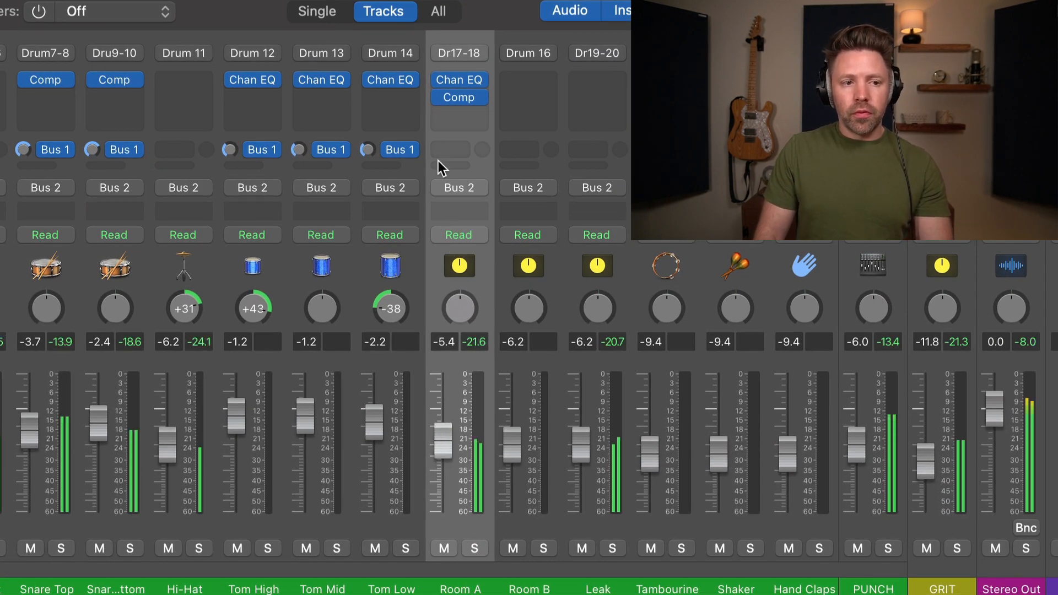
{"action": "mouse_move", "coordinate": [435, 99]}
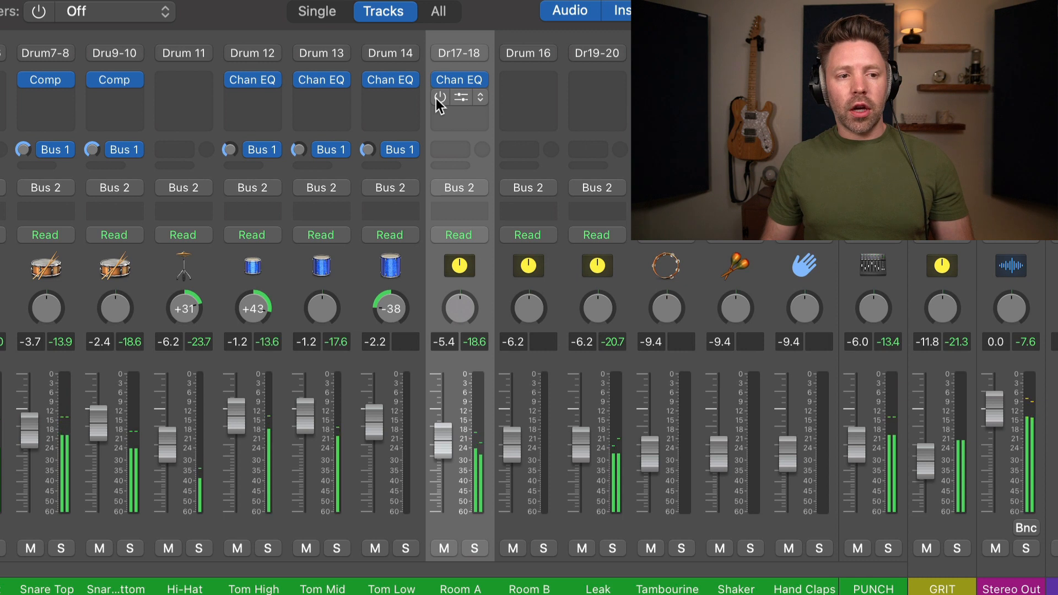
{"action": "left_click", "coordinate": [438, 97]}
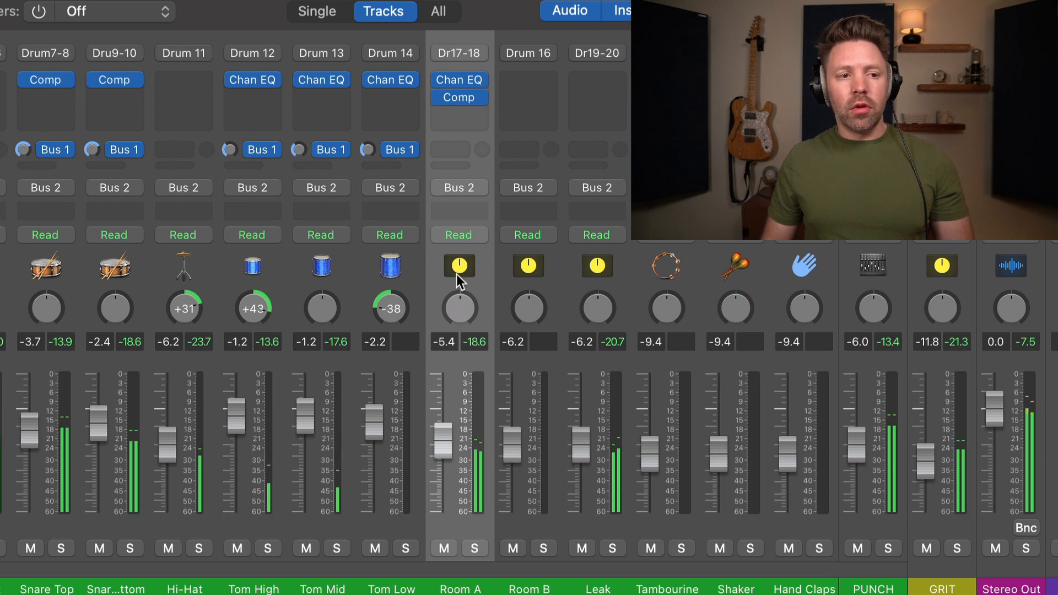
{"action": "left_click", "coordinate": [440, 97]}
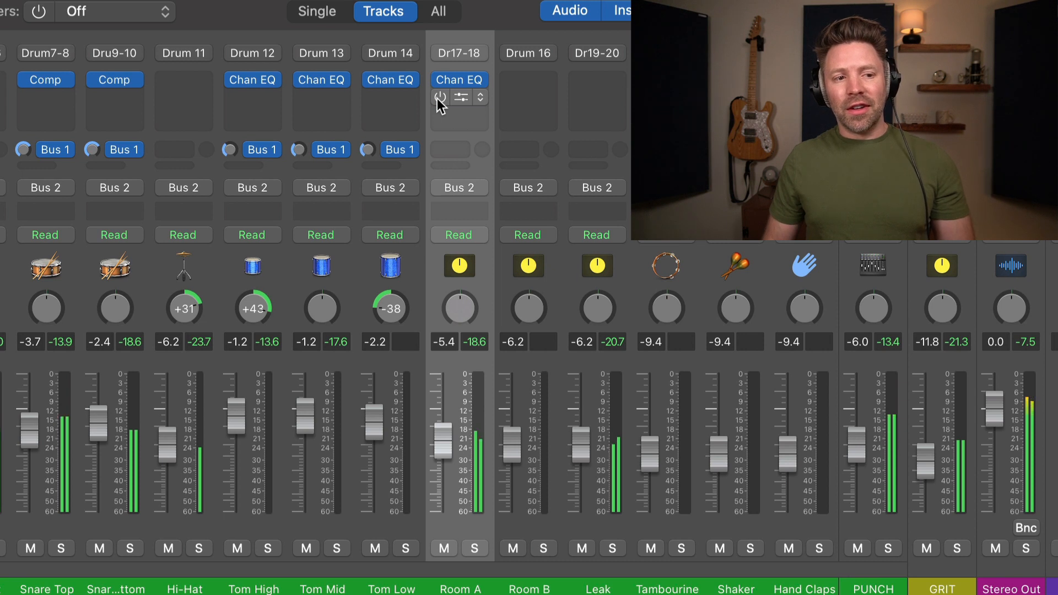
{"action": "left_click", "coordinate": [440, 98]}
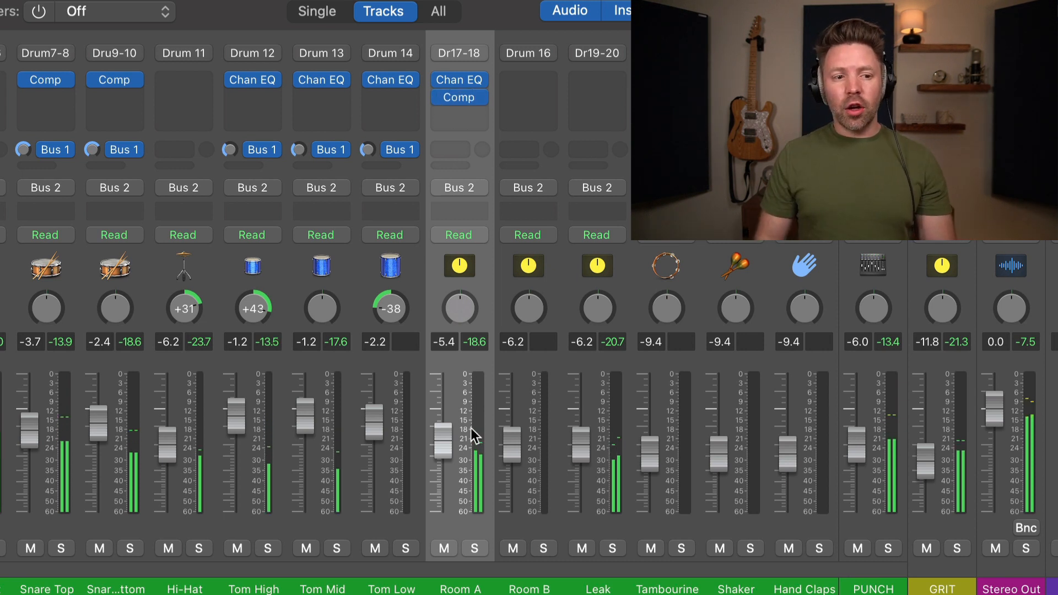
Step: Rebalance Room A's fader to about -6 dB with its compressor re-enabled
{"action": "left_click_drag", "start_coordinate": [439, 448], "coordinate": [439, 429]}
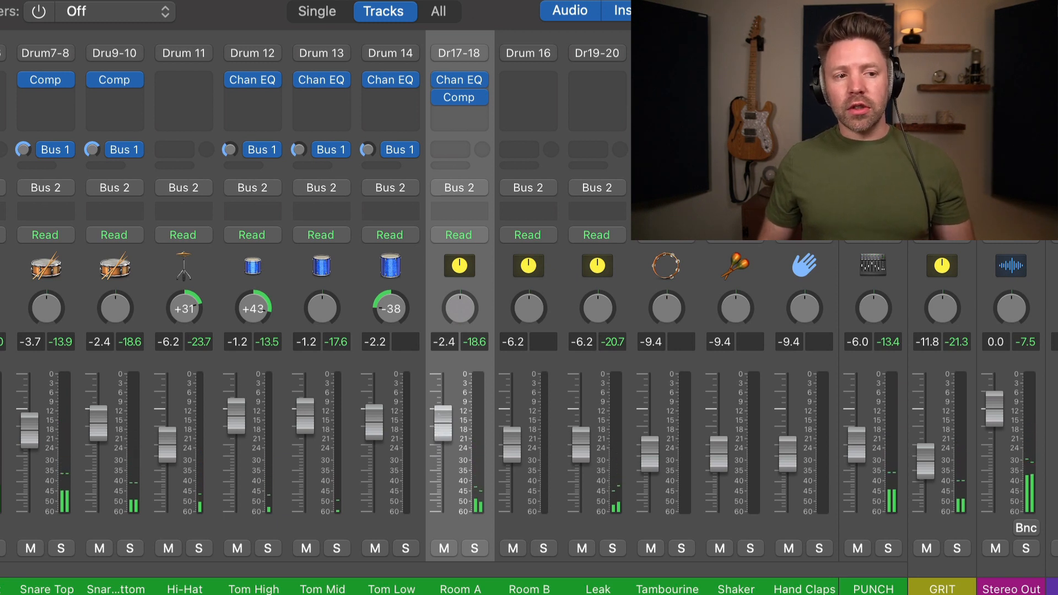
{"action": "mouse_move", "coordinate": [443, 95]}
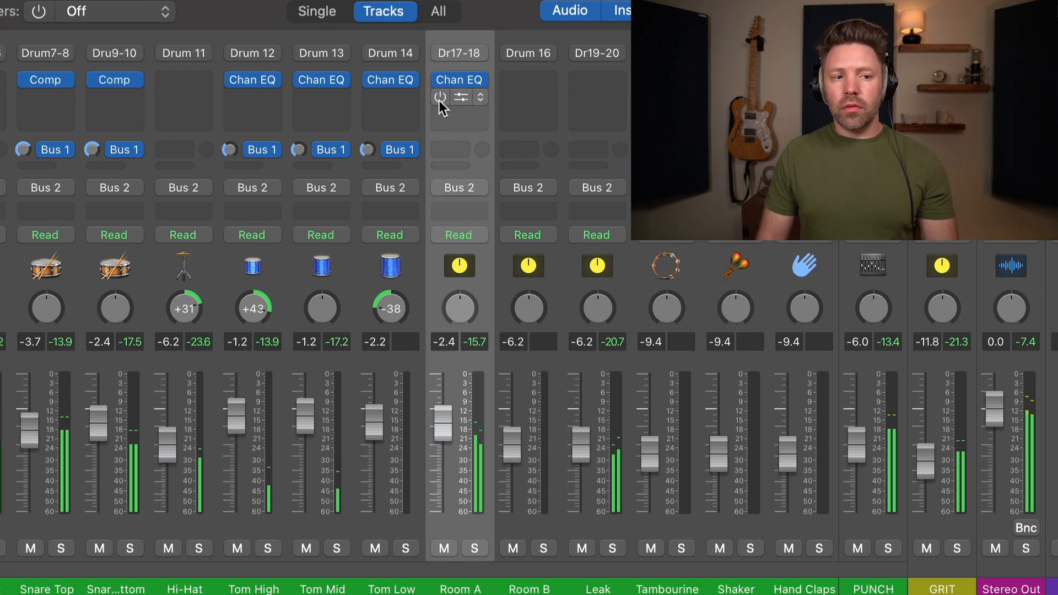
{"action": "left_click", "coordinate": [438, 100]}
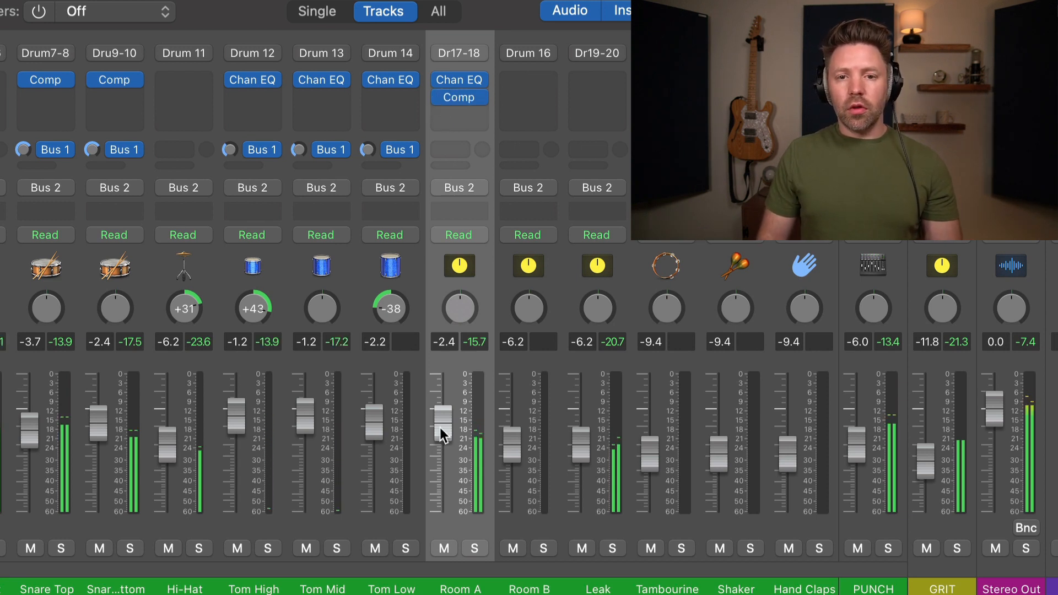
{"action": "left_click_drag", "start_coordinate": [443, 424], "coordinate": [446, 474]}
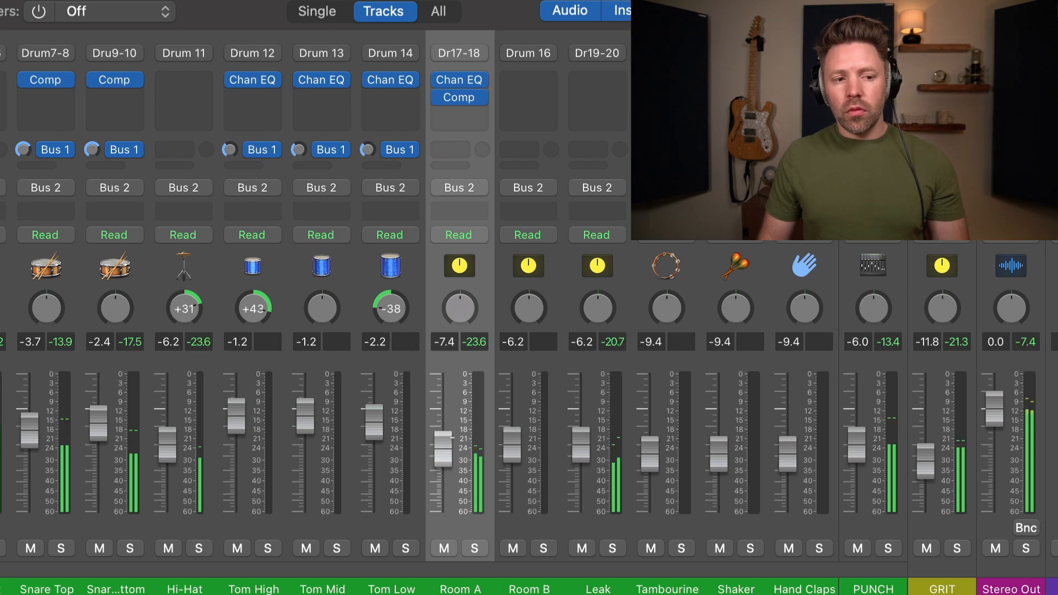
{"action": "left_click_drag", "start_coordinate": [451, 437], "coordinate": [451, 433]}
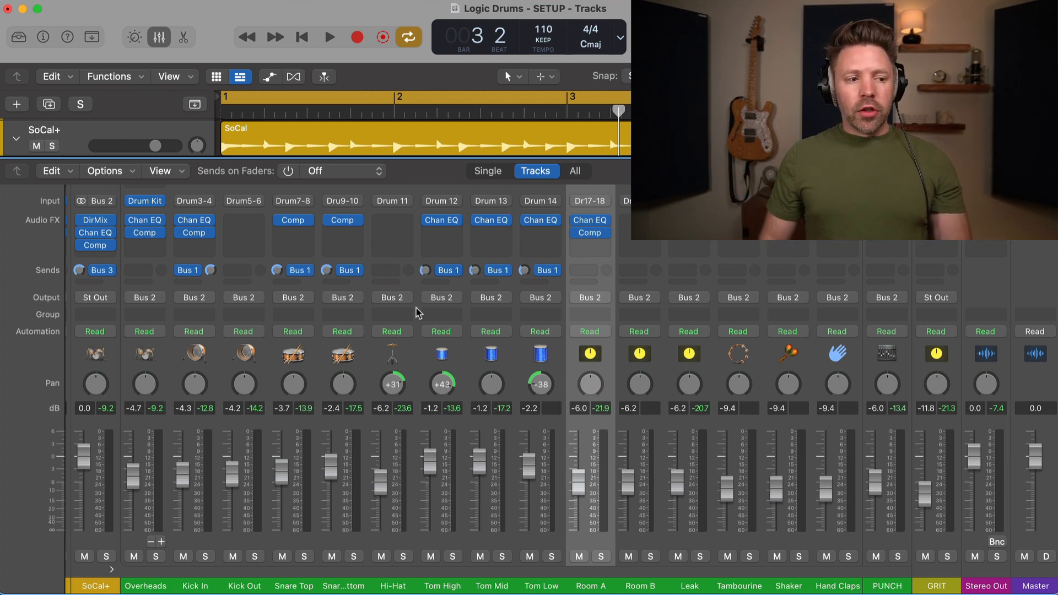
Step: Send Snare Top to Bus 4 and name the new Aux 18 channel SHORT
{"action": "left_click", "coordinate": [288, 282]}
{"action": "mouse_move", "coordinate": [299, 303]}
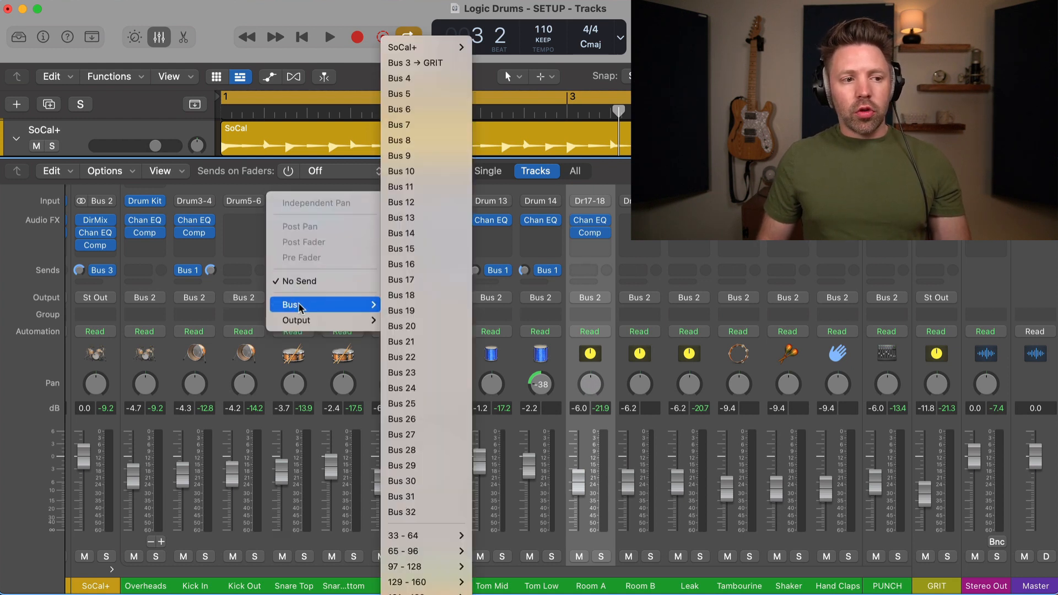
{"action": "left_click", "coordinate": [415, 80]}
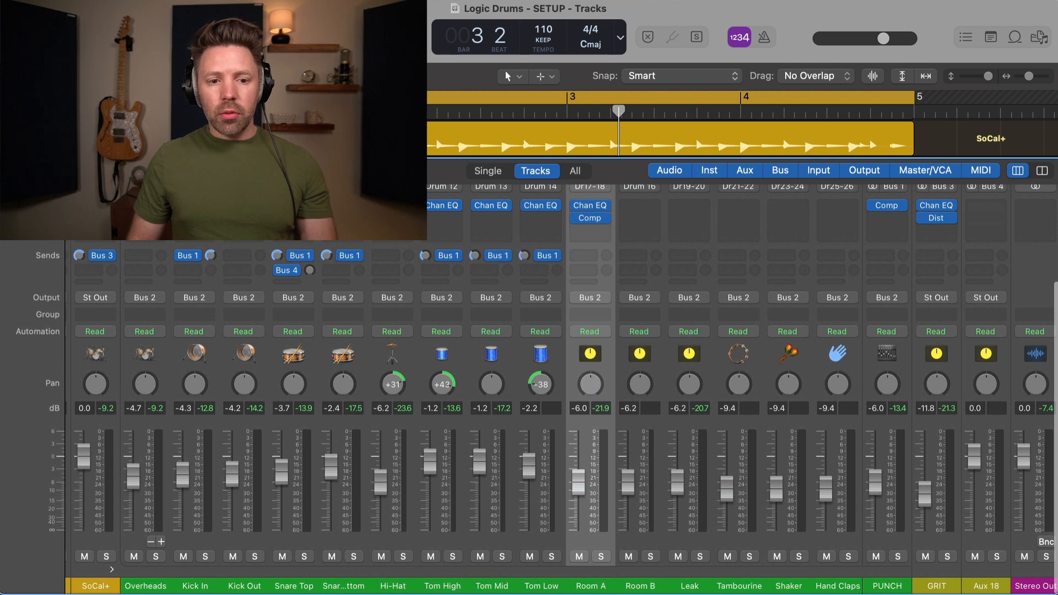
{"action": "double_click", "coordinate": [986, 585]}
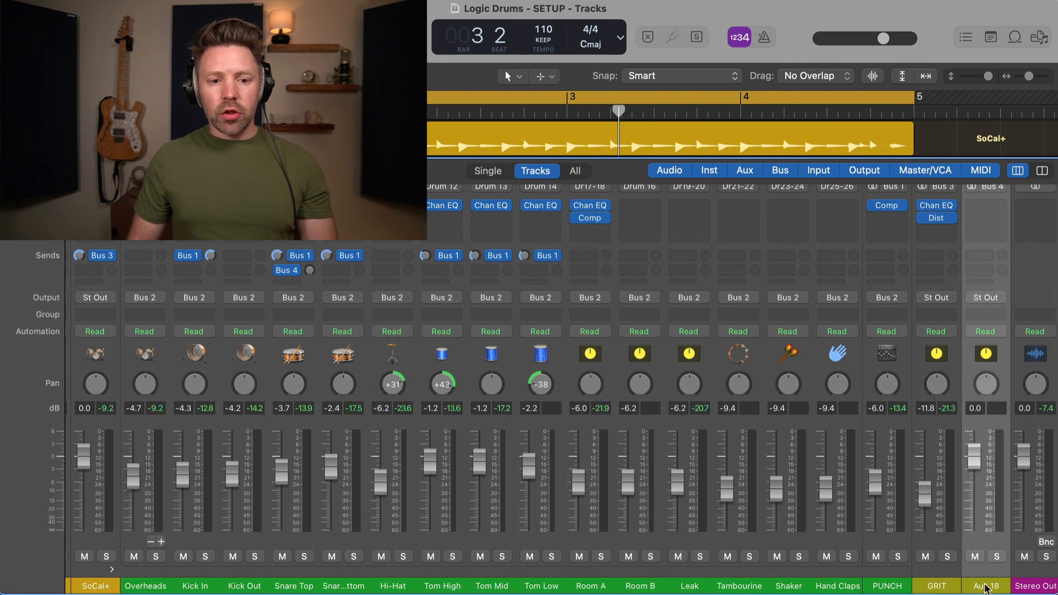
{"action": "type", "text": "SNORT"}
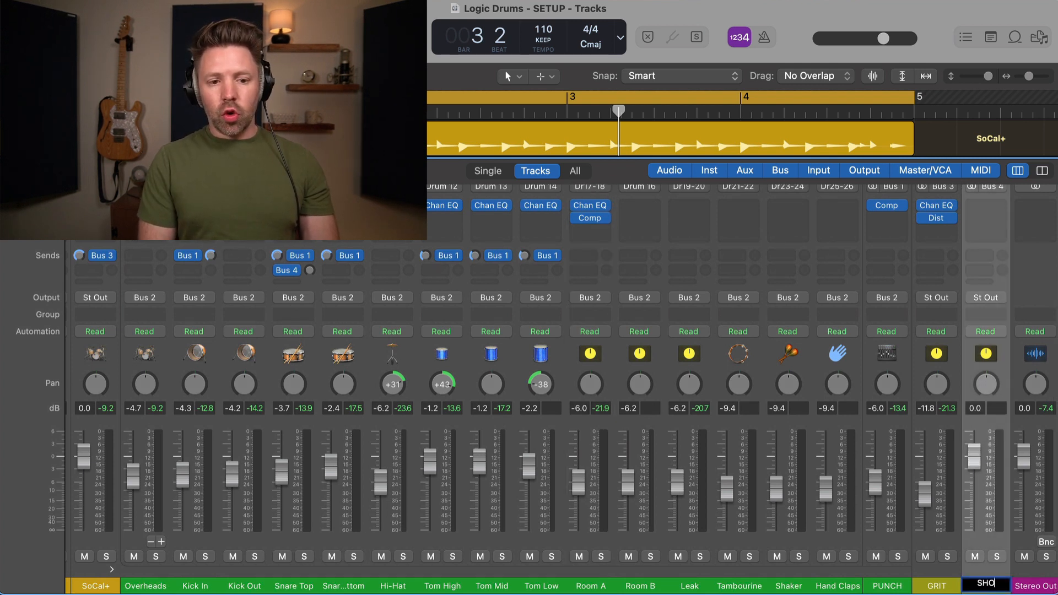
{"action": "key", "text": "Return"}
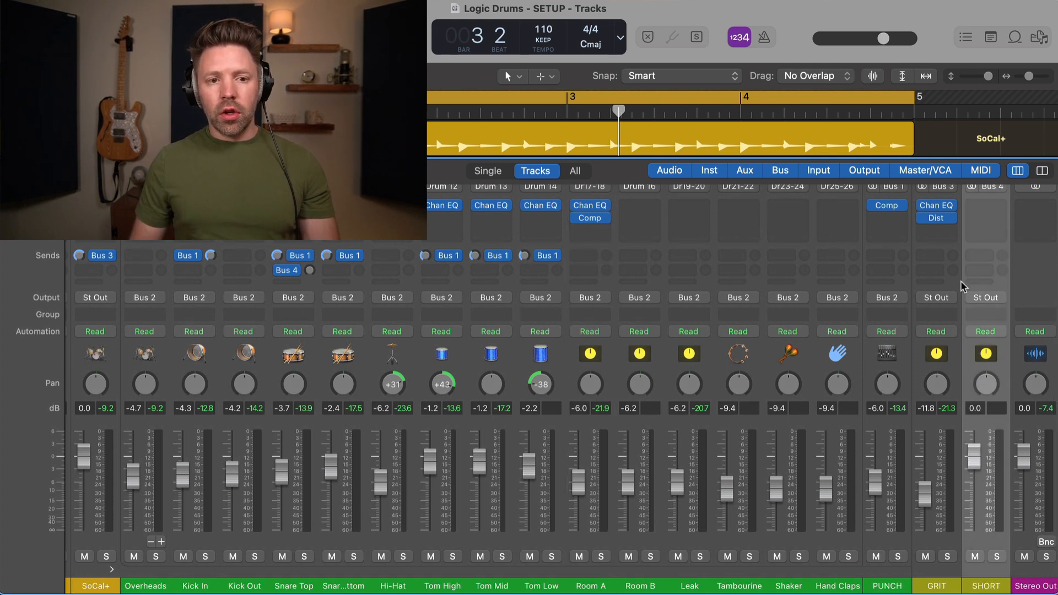
{"action": "left_click", "coordinate": [984, 207]}
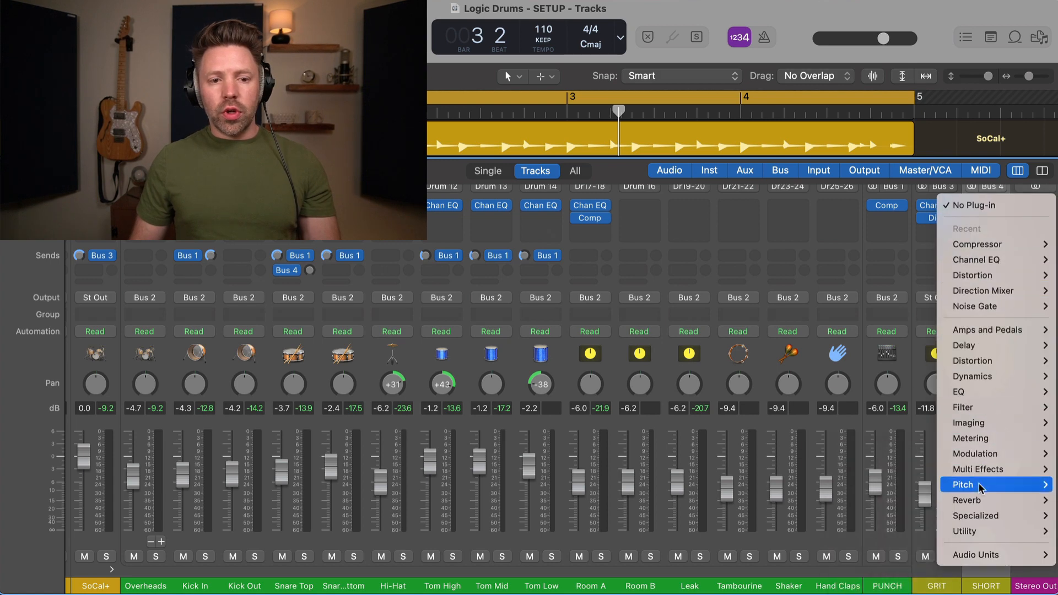
Step: Insert a stereo Space Designer on SHORT, set Snare Top's Bus 4 send to 0.0 dB, and solo SHORT
{"action": "mouse_move", "coordinate": [970, 499]}
{"action": "mouse_move", "coordinate": [894, 548]}
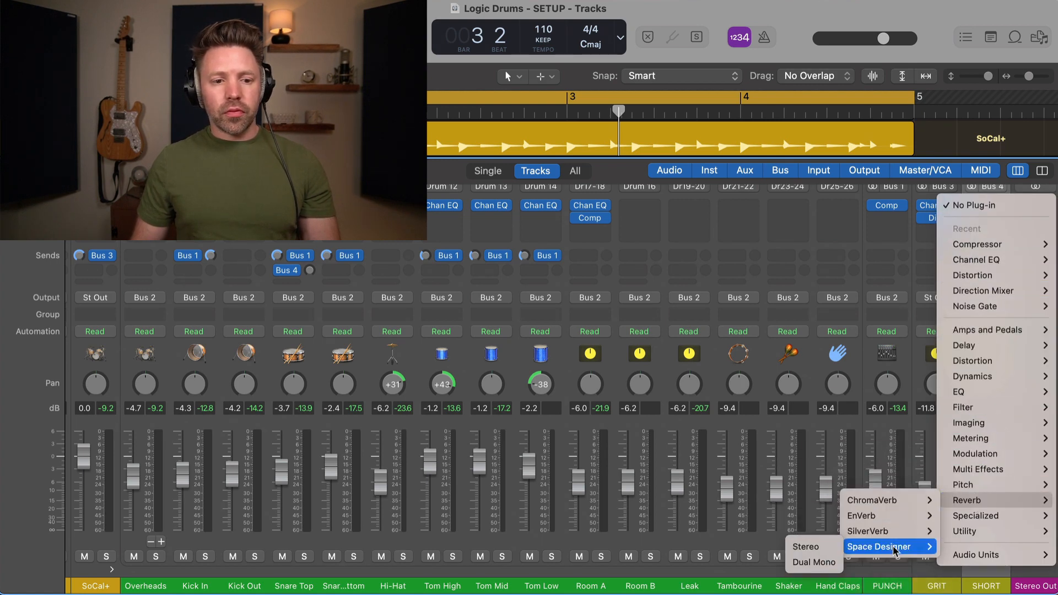
{"action": "left_click", "coordinate": [816, 551]}
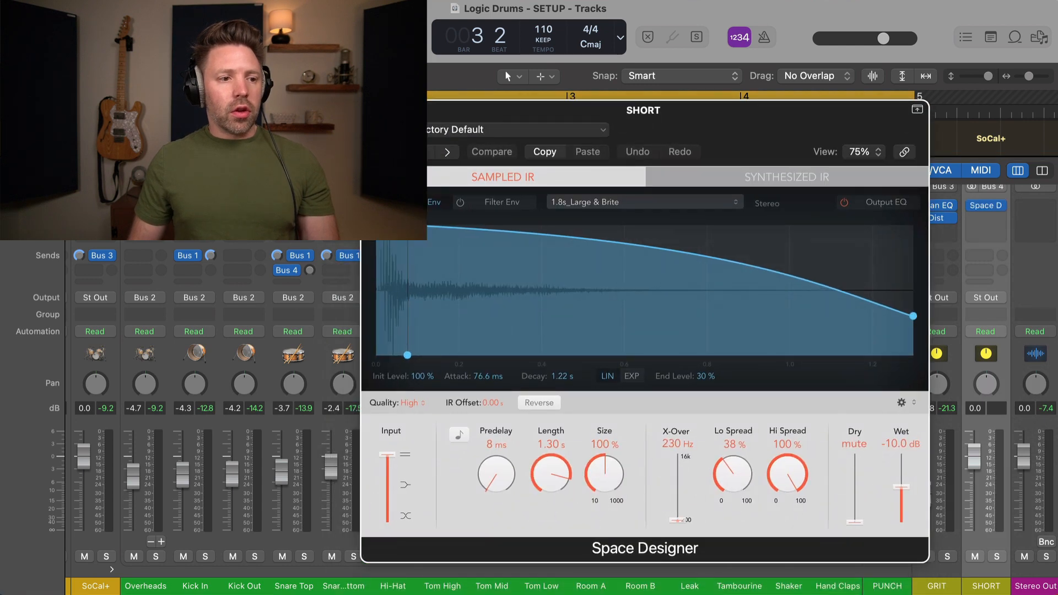
{"action": "left_click", "coordinate": [370, 110]}
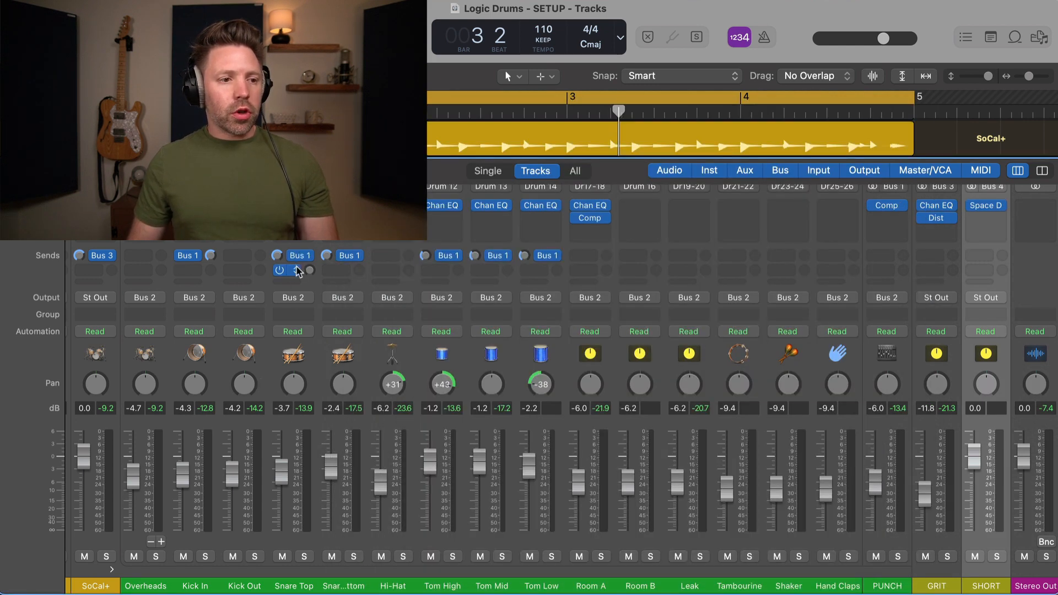
{"action": "left_click", "coordinate": [297, 270]}
{"action": "left_click", "coordinate": [323, 353]}
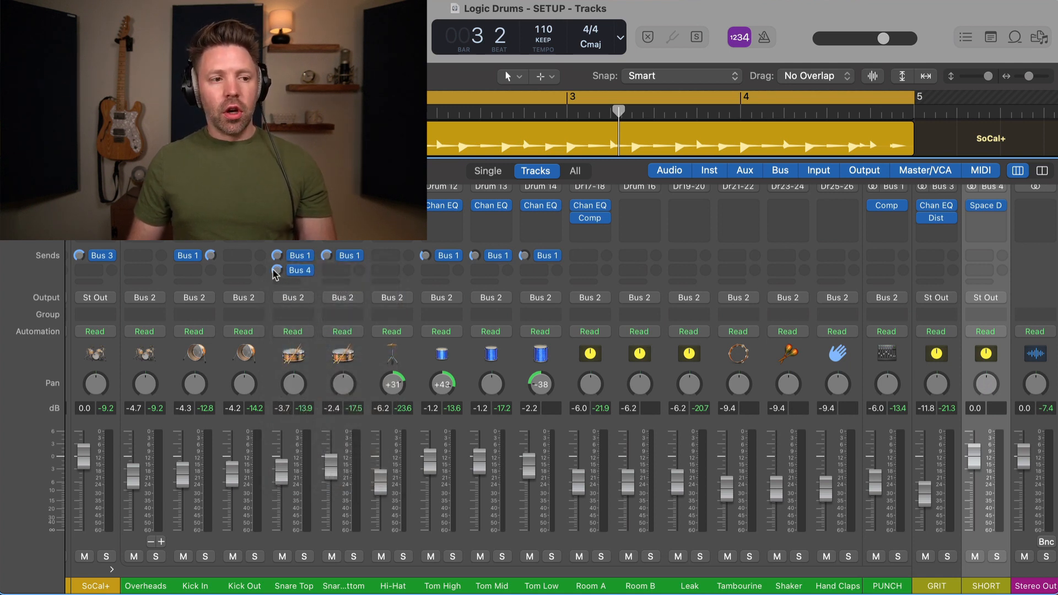
{"action": "left_click", "coordinate": [997, 557]}
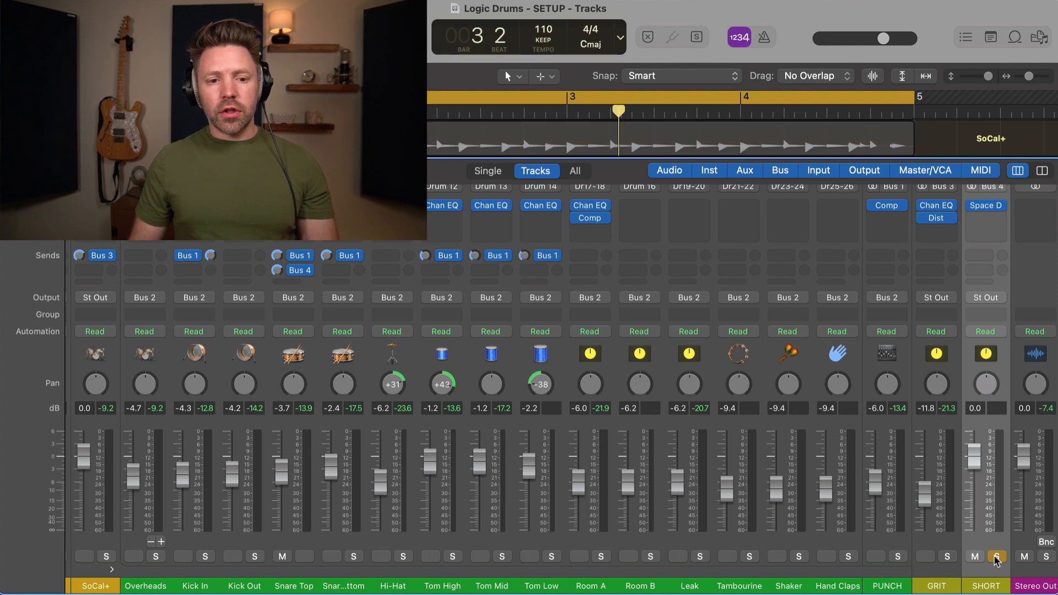
Step: Play with Snare Top soloed alongside SHORT and bring up SHORT's Space Designer window
{"action": "key", "text": "space"}
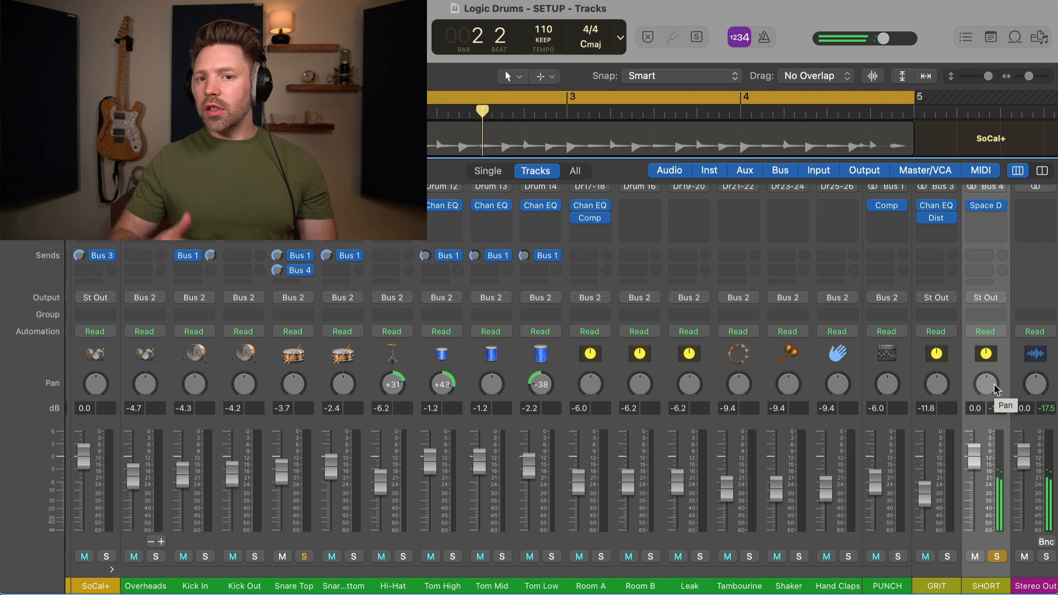
{"action": "left_click", "coordinate": [303, 557]}
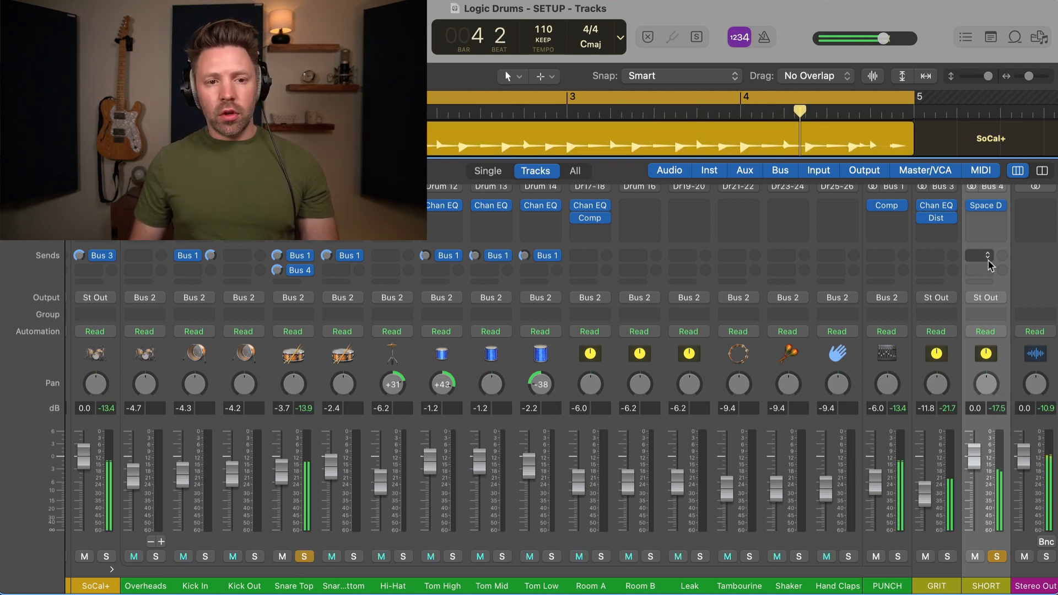
{"action": "left_click", "coordinate": [1001, 208]}
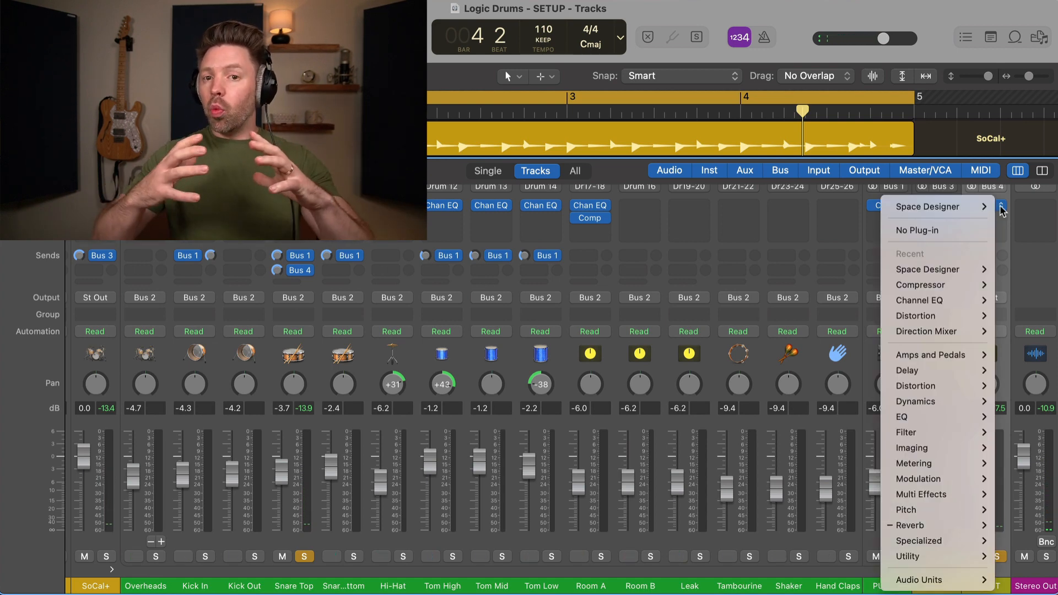
{"action": "left_click", "coordinate": [978, 209]}
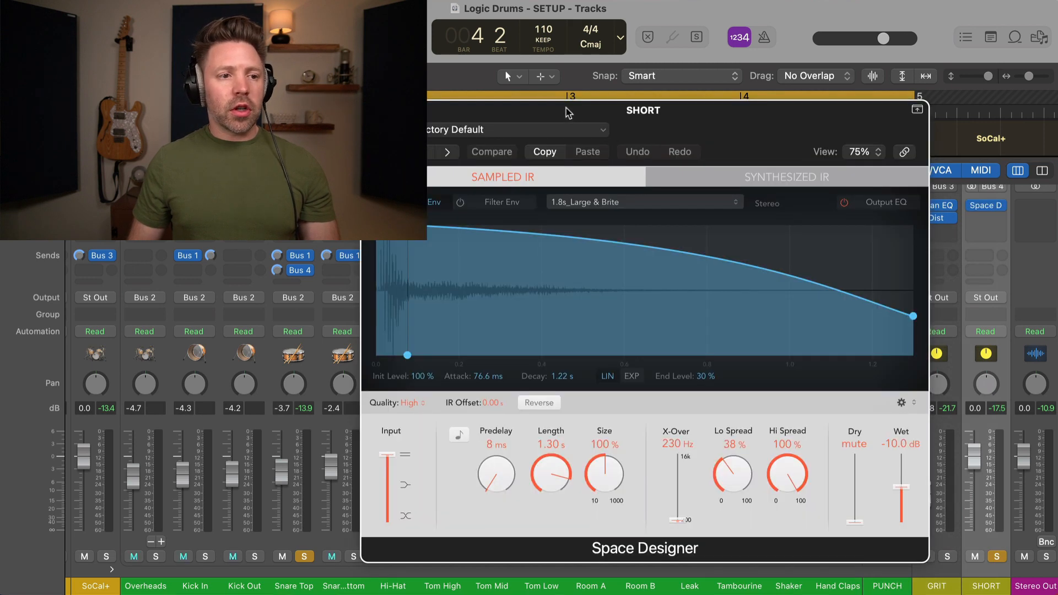
{"action": "left_click_drag", "start_coordinate": [568, 113], "coordinate": [315, 165]}
Step: Load the 0.4s Snare Chamber preset from 03 Small Spaces > 01 Rooms and close the window
{"action": "left_click", "coordinate": [267, 184]}
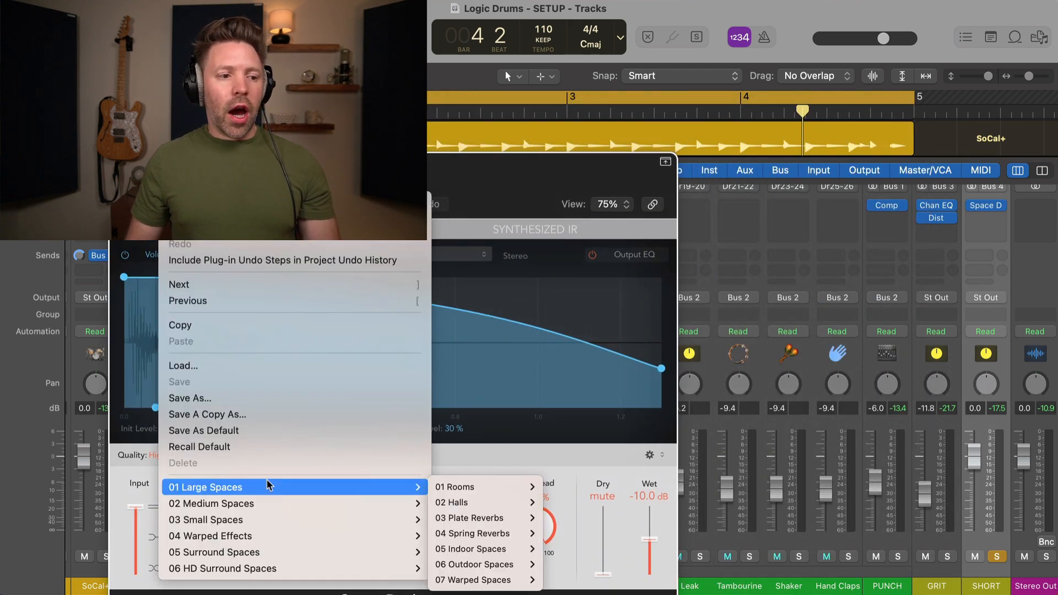
{"action": "mouse_move", "coordinate": [298, 519]}
{"action": "mouse_move", "coordinate": [450, 523]}
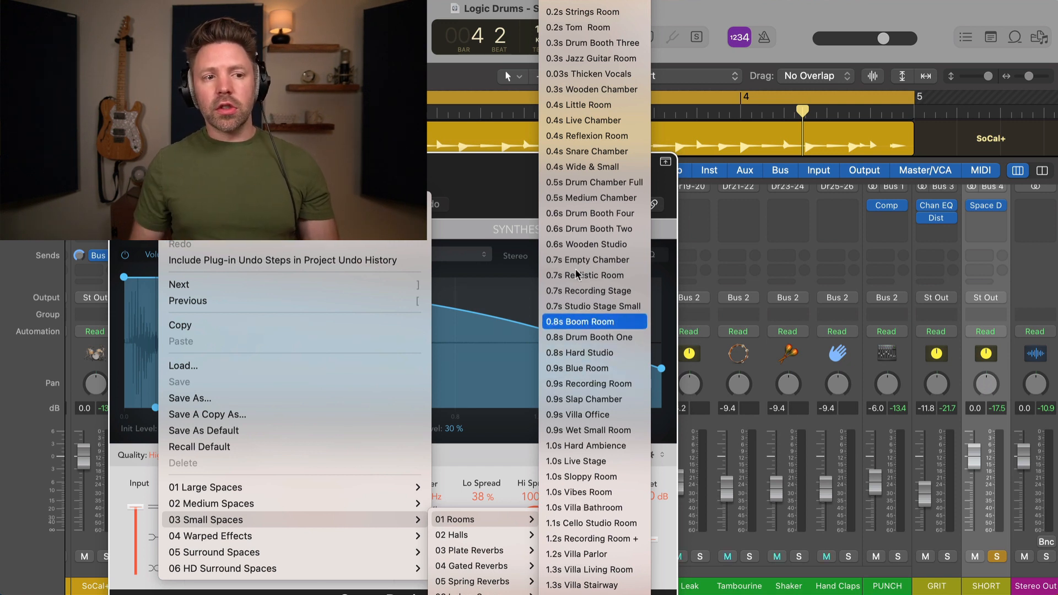
{"action": "left_click", "coordinate": [620, 155]}
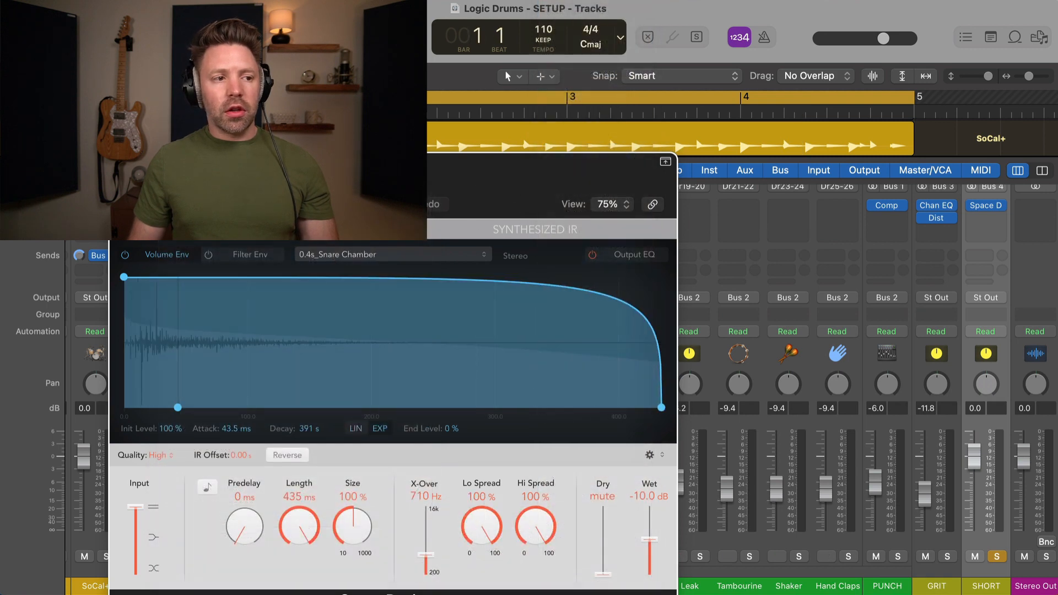
{"action": "left_click", "coordinate": [119, 162]}
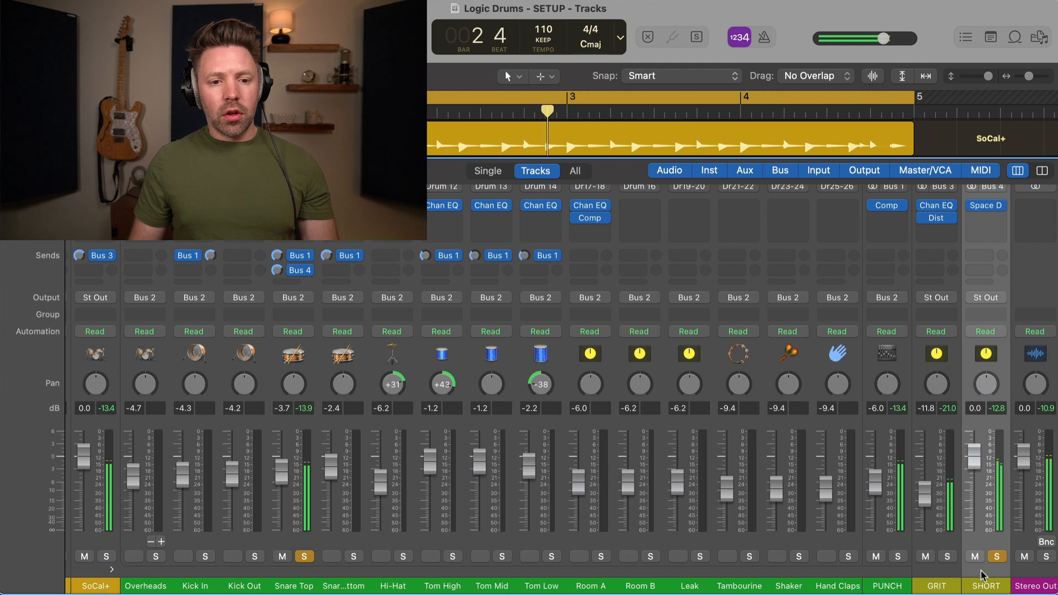
Step: Unsolo SHORT and Snare Top, then pull SHORT's fader down and back up to -8.2 dB
{"action": "left_click", "coordinate": [998, 556]}
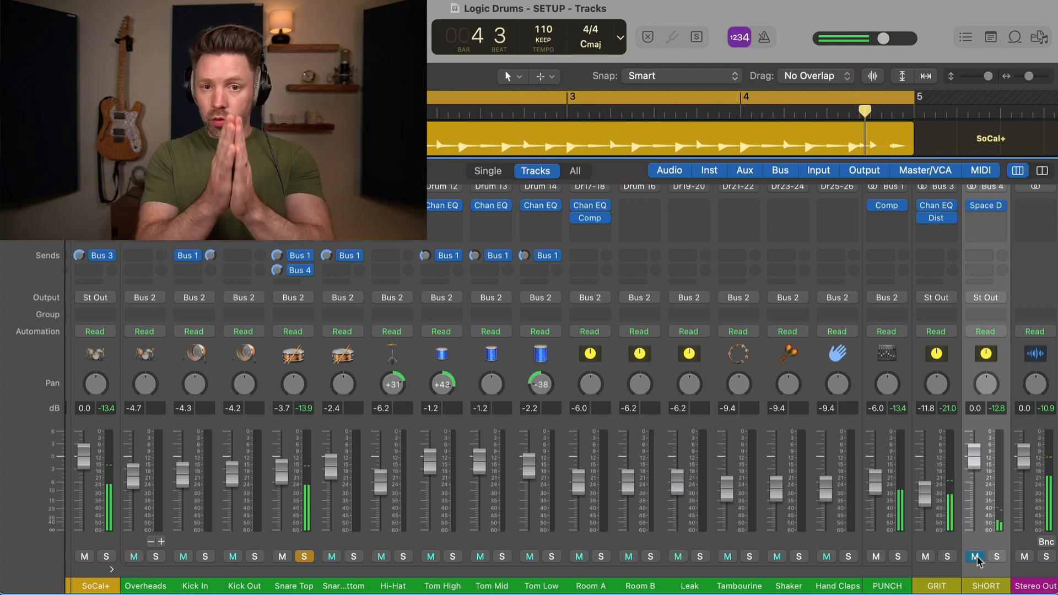
{"action": "left_click", "coordinate": [975, 556]}
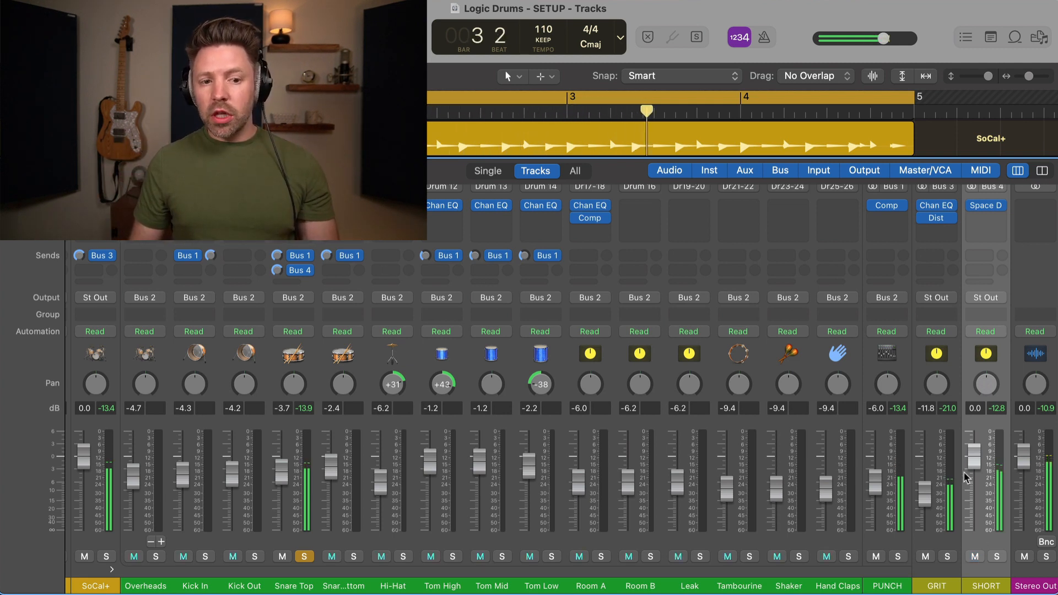
{"action": "left_click_drag", "start_coordinate": [974, 462], "coordinate": [973, 540]}
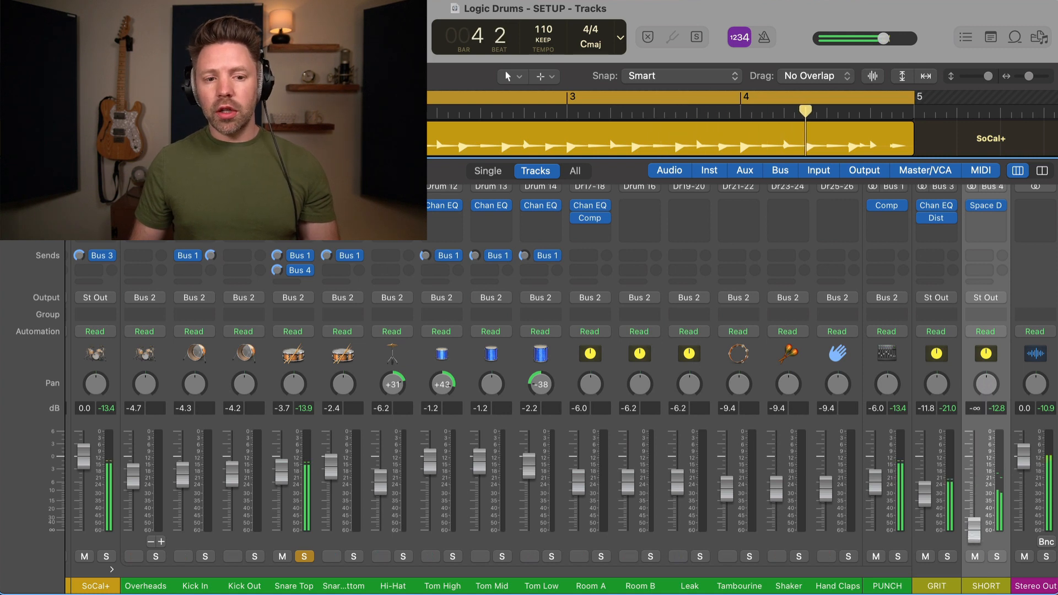
{"action": "left_click", "coordinate": [304, 557]}
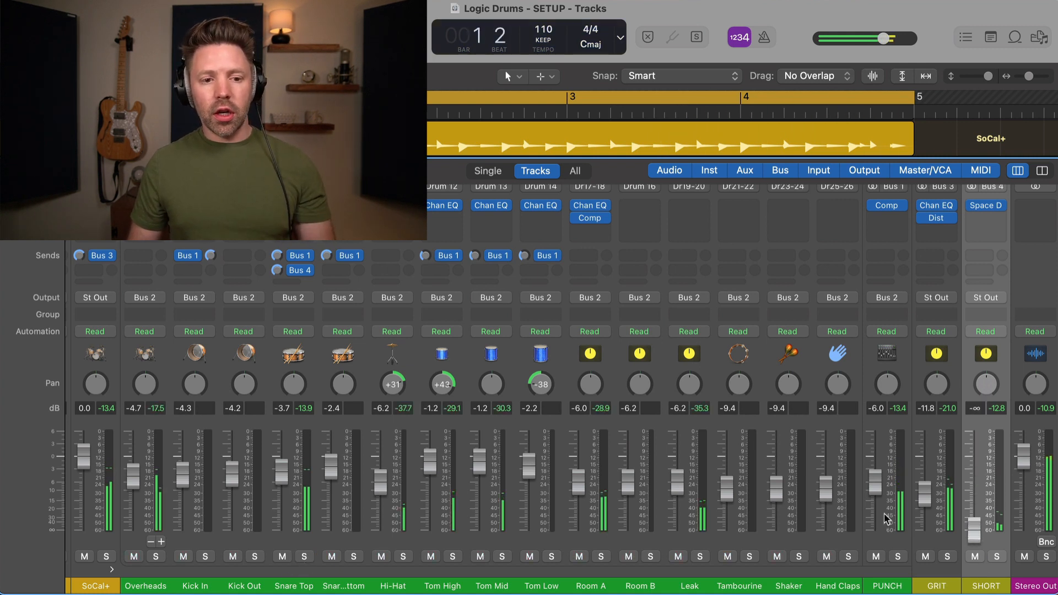
{"action": "left_click_drag", "start_coordinate": [973, 529], "coordinate": [973, 485]}
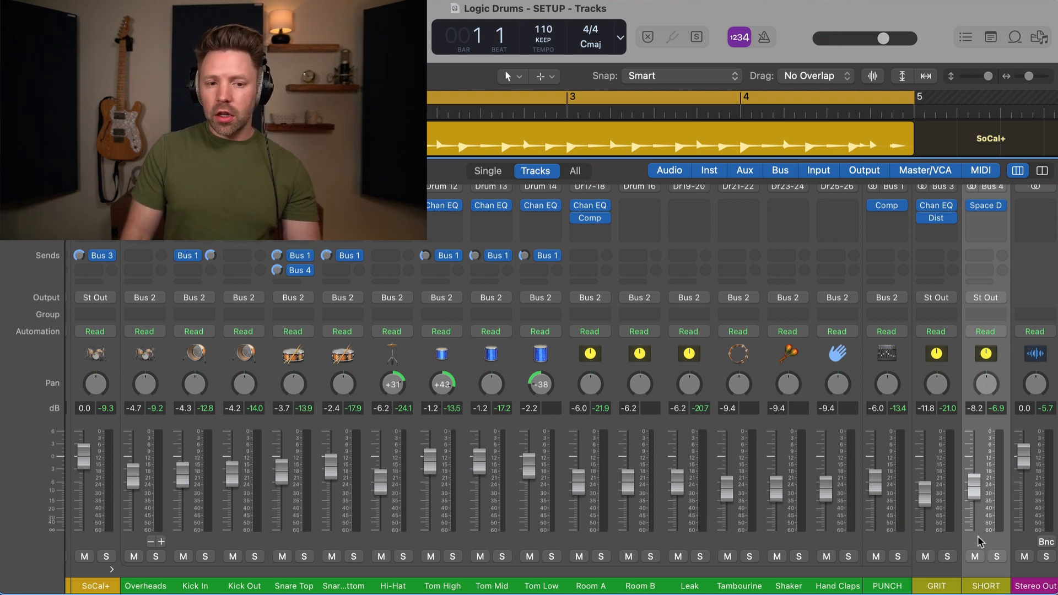
Step: Play the mix and mute SHORT on and off to compare with and without reverb
{"action": "key", "text": "space"}
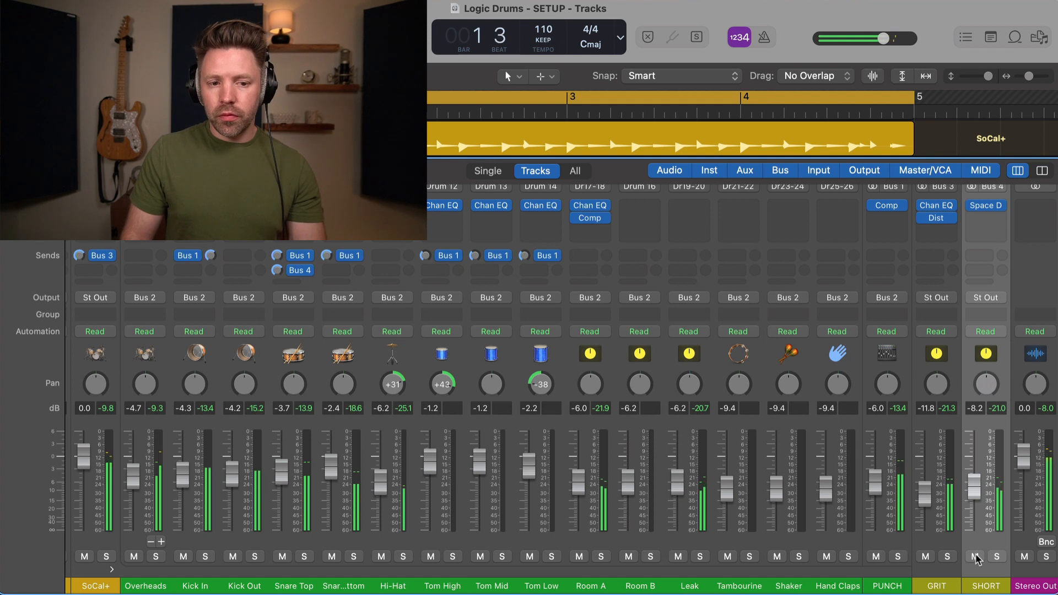
{"action": "left_click", "coordinate": [975, 556]}
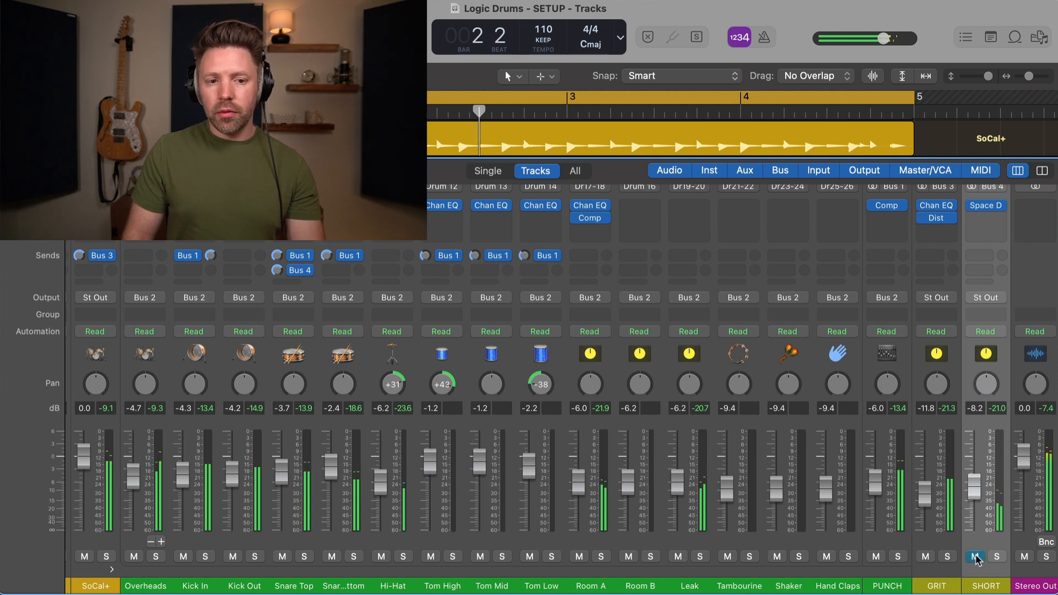
{"action": "left_click", "coordinate": [975, 556]}
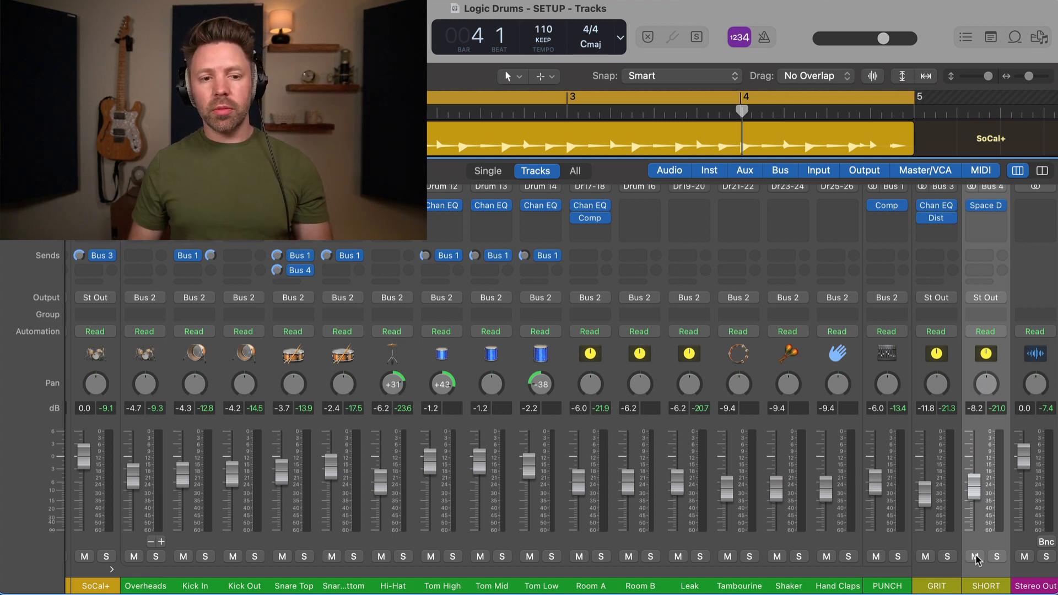
Step: Send Snare Top to Bus 5 and rename the new Aux 19 channel LONG
{"action": "left_click", "coordinate": [292, 282]}
{"action": "mouse_move", "coordinate": [300, 306]}
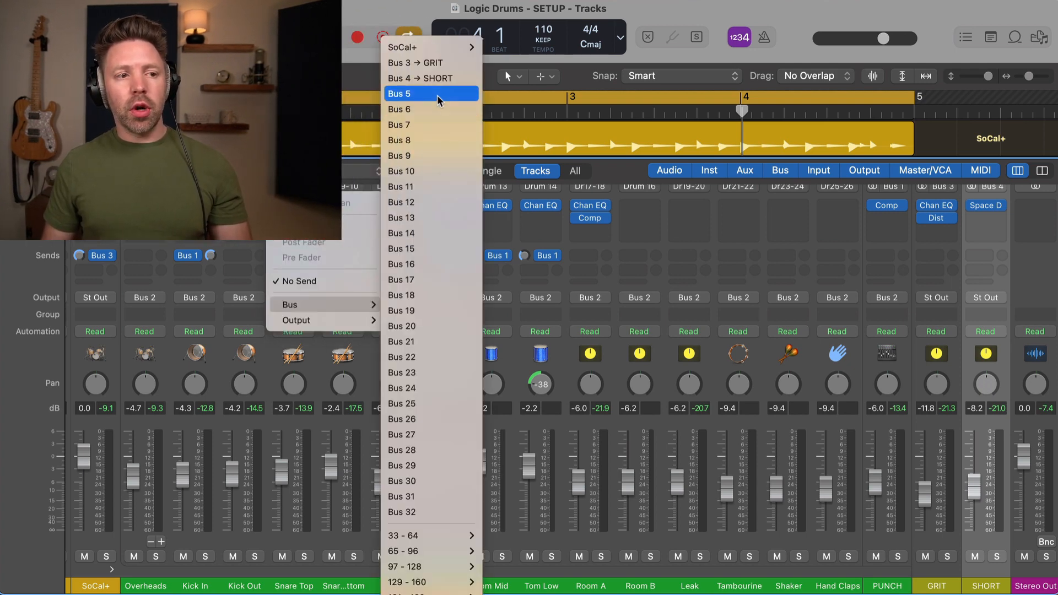
{"action": "left_click", "coordinate": [438, 95]}
{"action": "scroll", "coordinate": [929, 310], "scroll_direction": "up", "scroll_amount": 3}
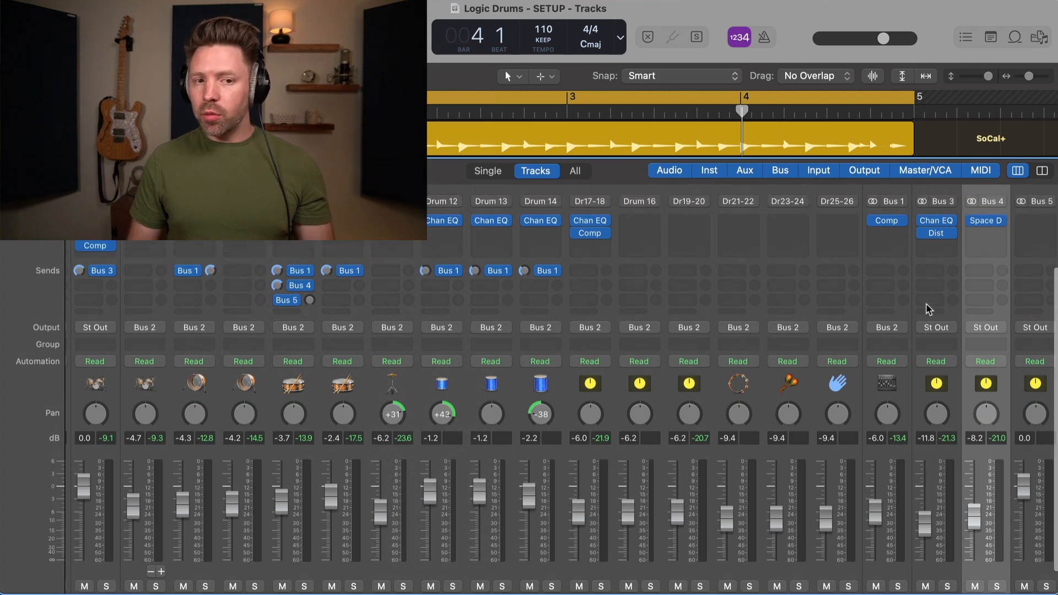
{"action": "left_click_drag", "start_coordinate": [881, 160], "coordinate": [882, 143]}
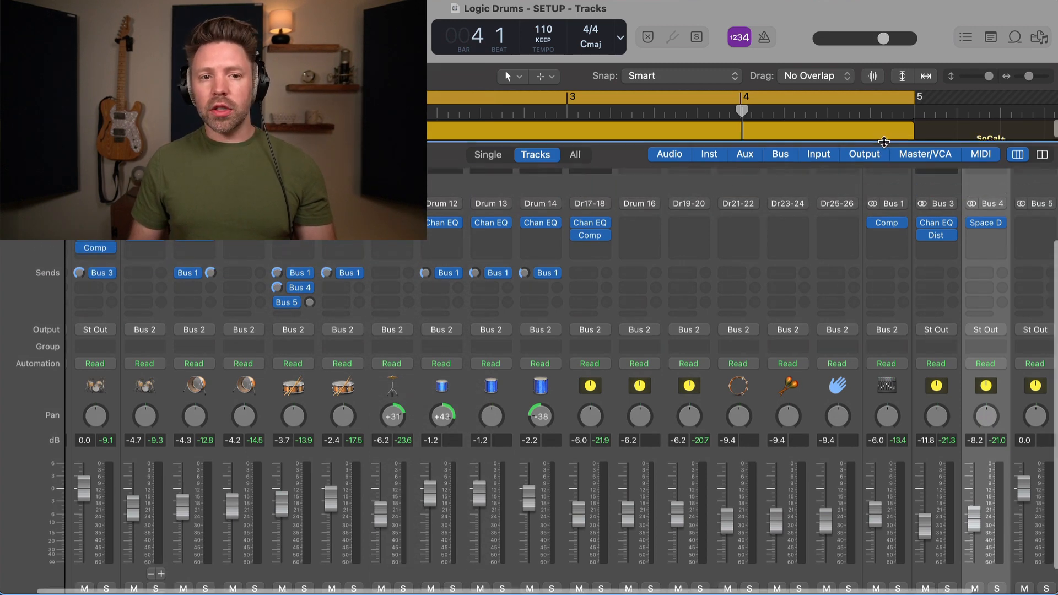
{"action": "scroll", "coordinate": [888, 217], "scroll_direction": "down", "scroll_amount": 2}
{"action": "scroll", "coordinate": [888, 216], "scroll_direction": "right", "scroll_amount": 3}
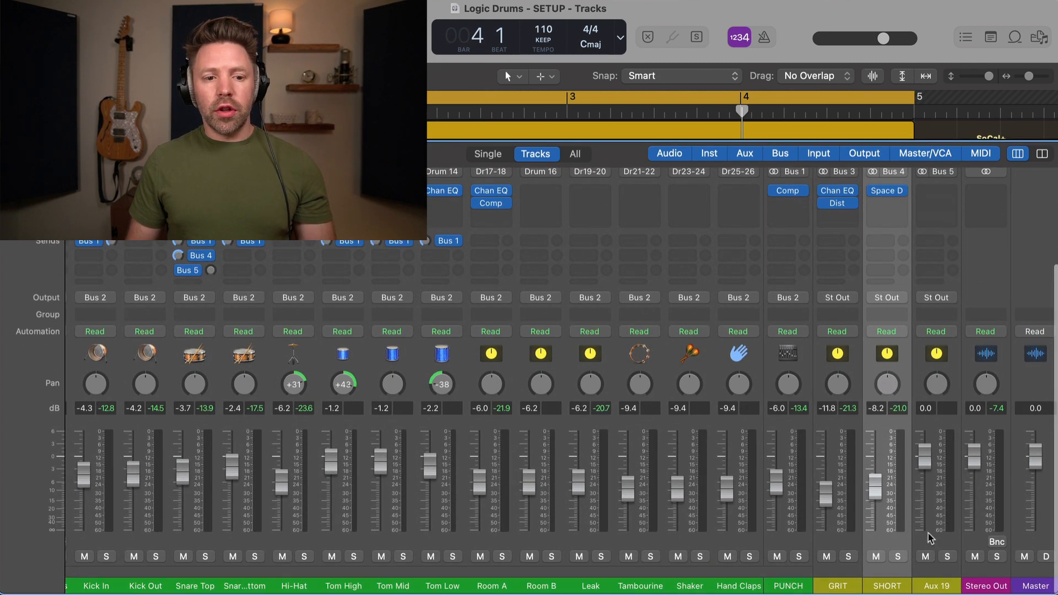
{"action": "double_click", "coordinate": [938, 586]}
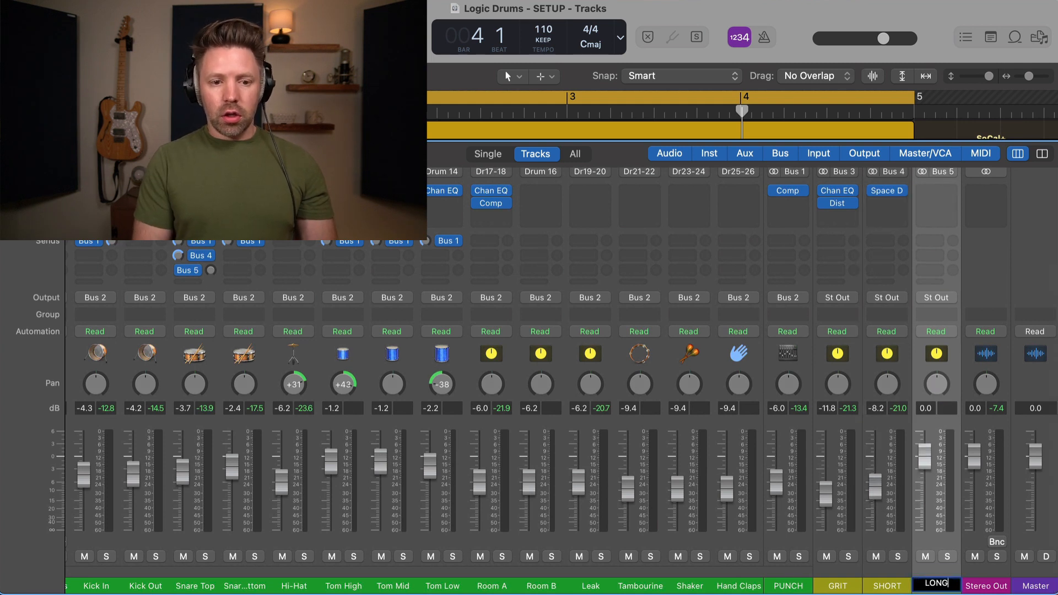
{"action": "key", "text": "Return"}
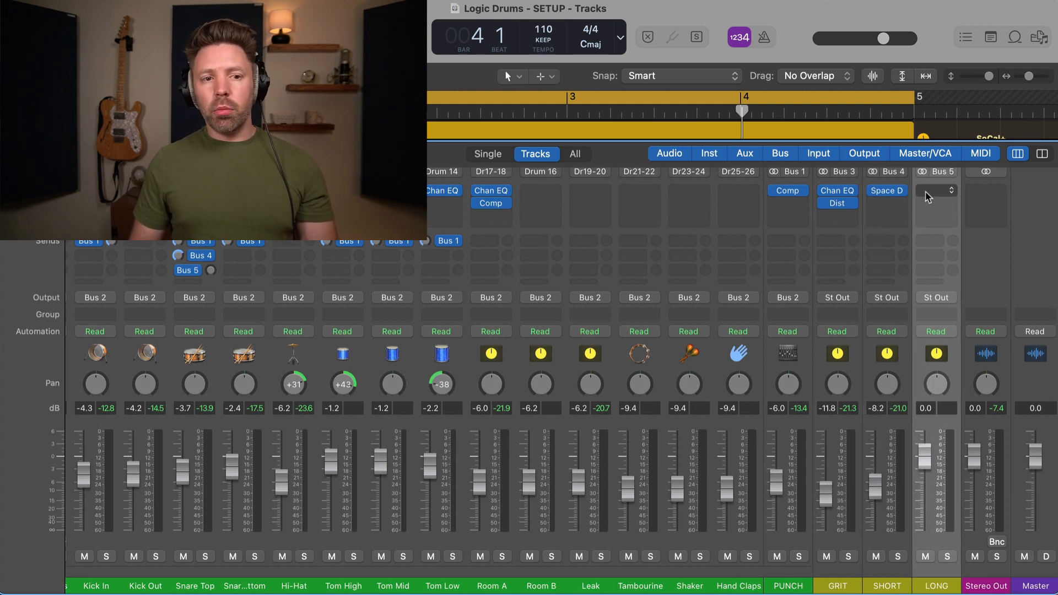
Step: Insert a stereo Space Designer on LONG and adjust Snare Top's Bus 5 send
{"action": "left_click", "coordinate": [927, 194]}
{"action": "mouse_move", "coordinate": [936, 230]}
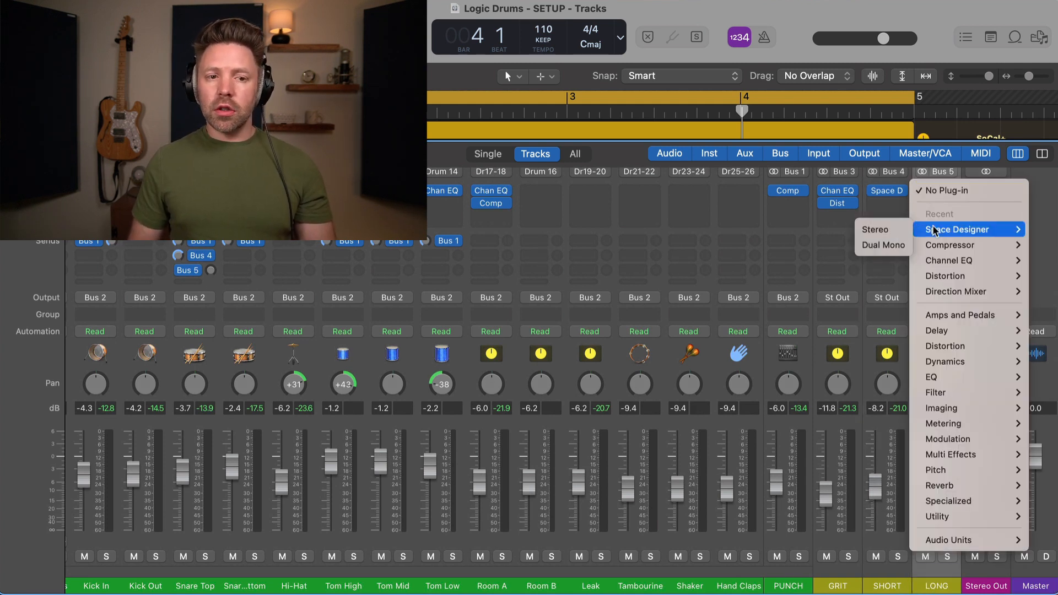
{"action": "left_click", "coordinate": [901, 230]}
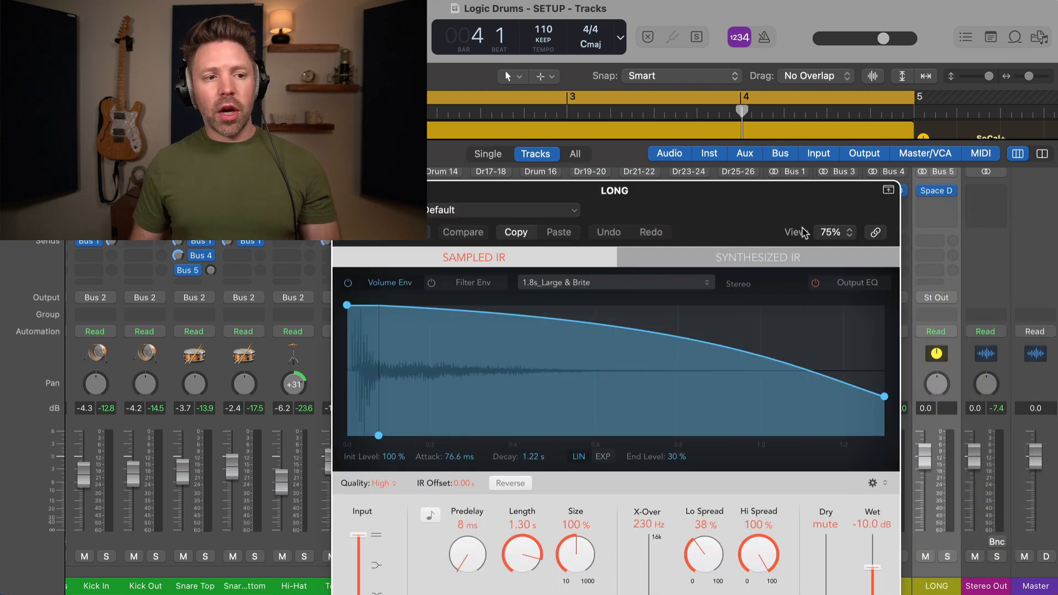
{"action": "left_click_drag", "start_coordinate": [734, 193], "coordinate": [685, 119]}
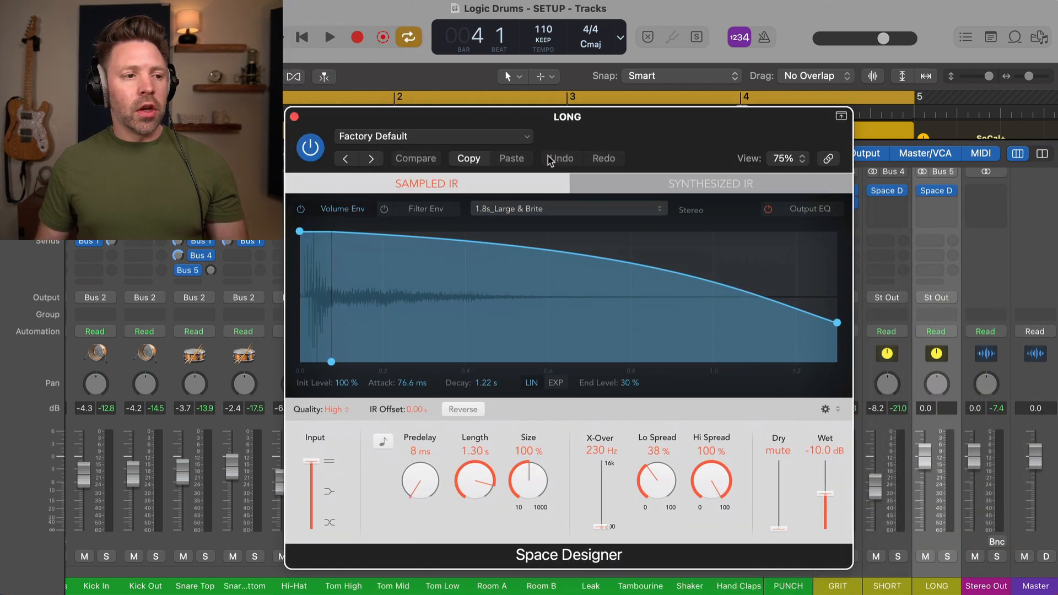
{"action": "left_click", "coordinate": [197, 272]}
{"action": "left_click", "coordinate": [209, 350]}
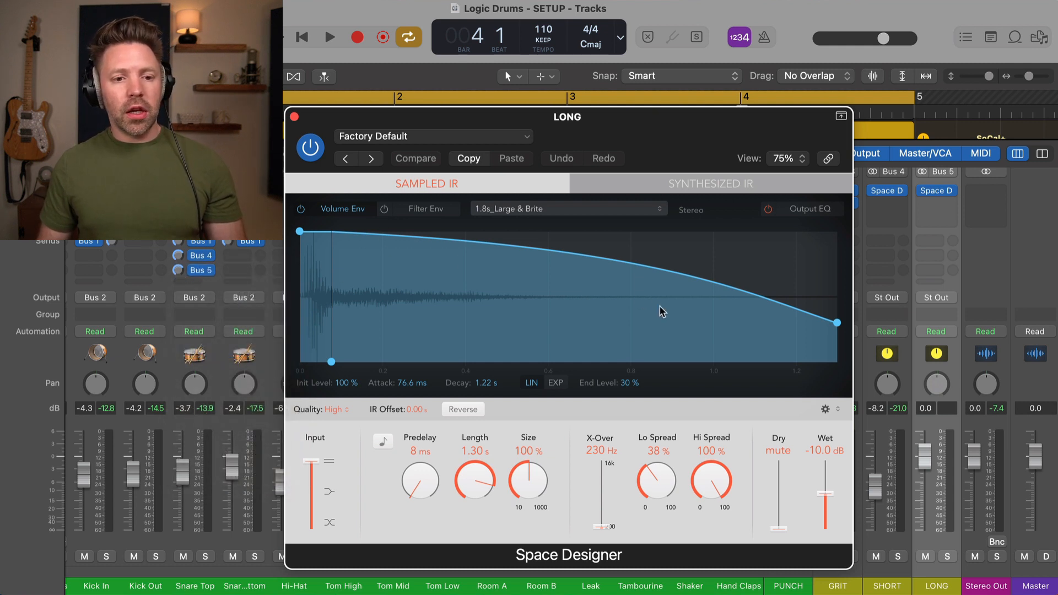
Step: Solo LONG and load the 1.8s Drum Plate preset, listening during playback
{"action": "key", "text": "space"}
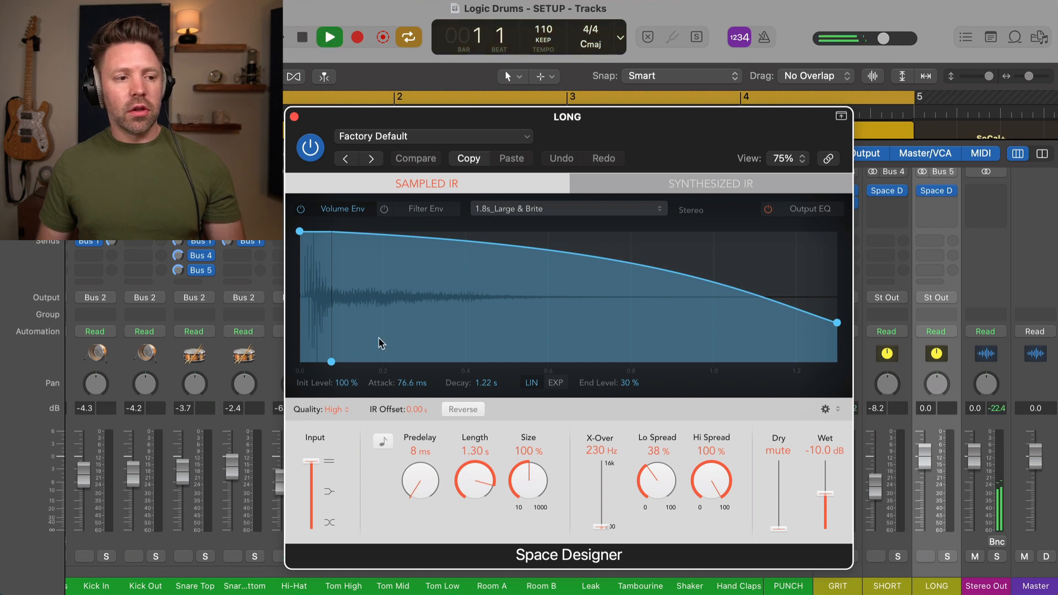
{"action": "key", "text": "space"}
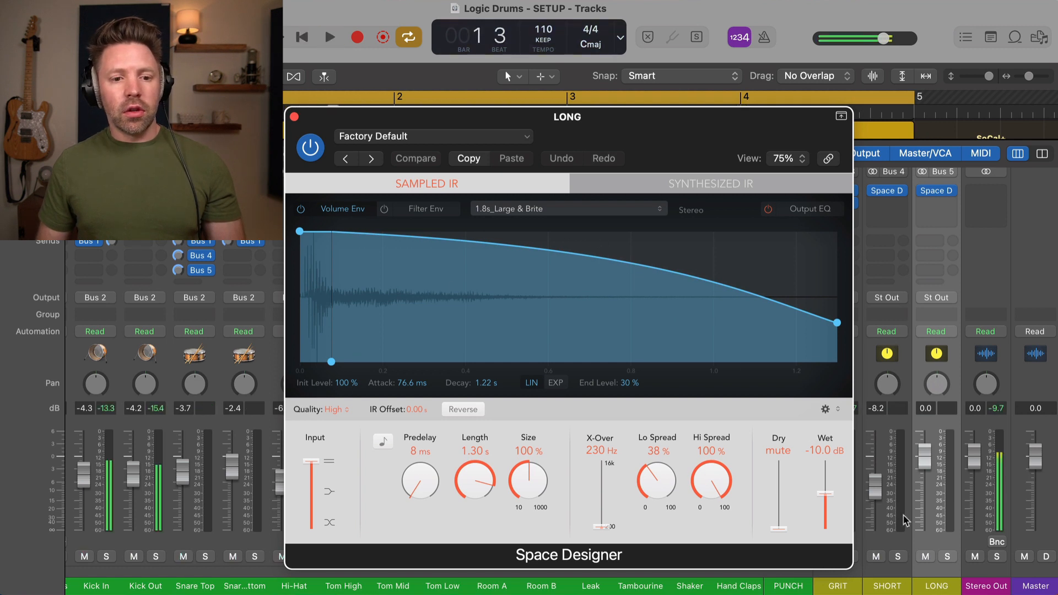
{"action": "left_click", "coordinate": [948, 557]}
{"action": "key", "text": "space"}
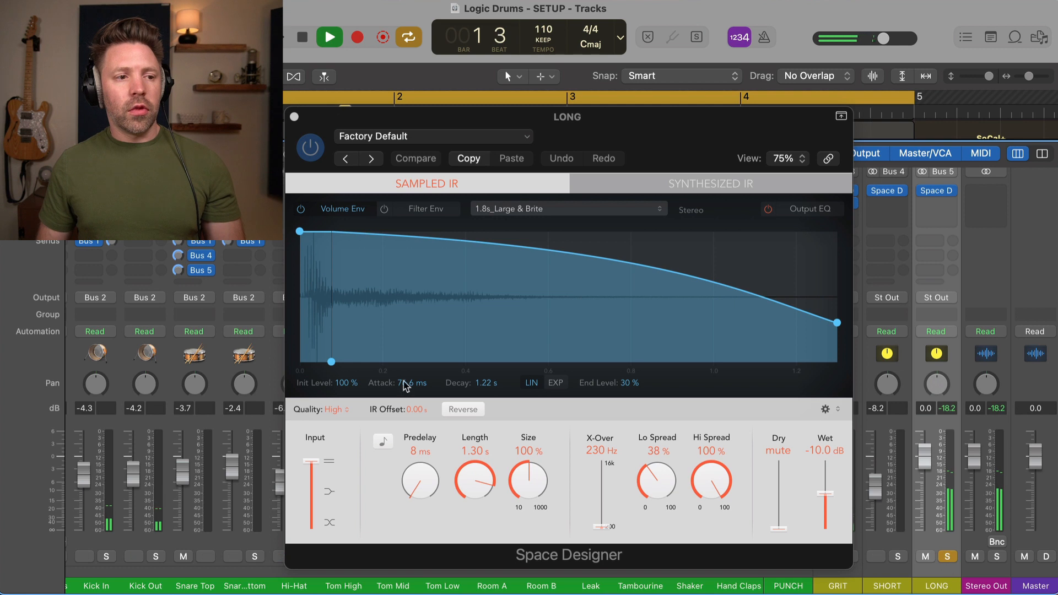
{"action": "key", "text": "space"}
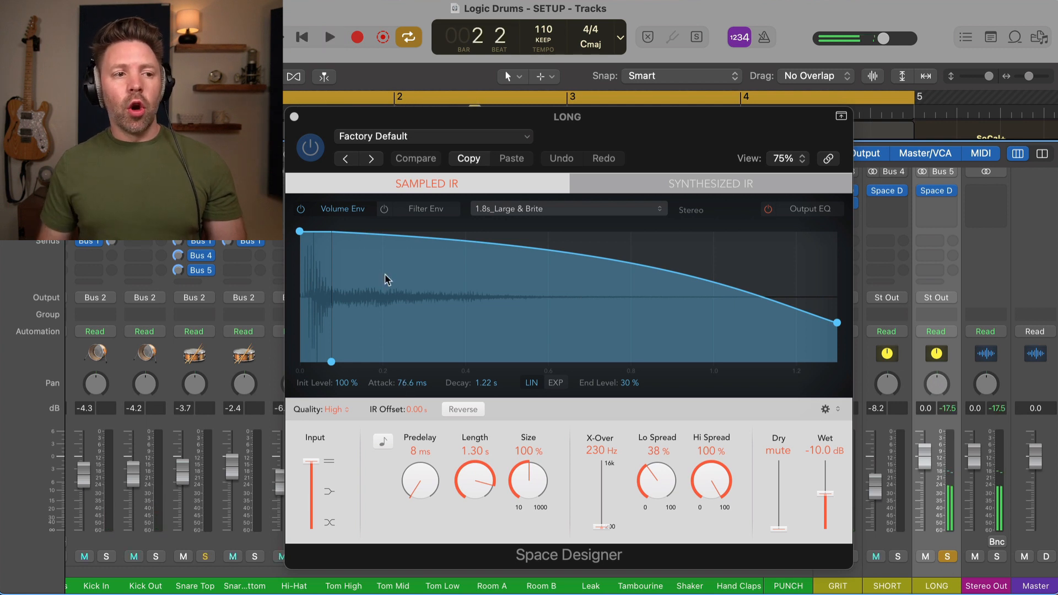
{"action": "left_click", "coordinate": [434, 141]}
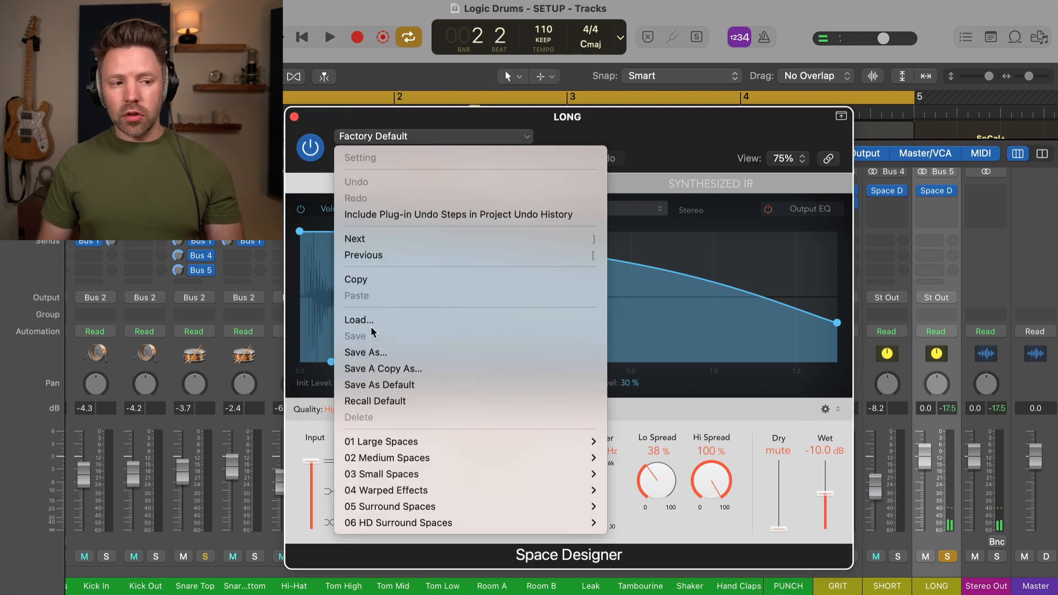
{"action": "mouse_move", "coordinate": [373, 464]}
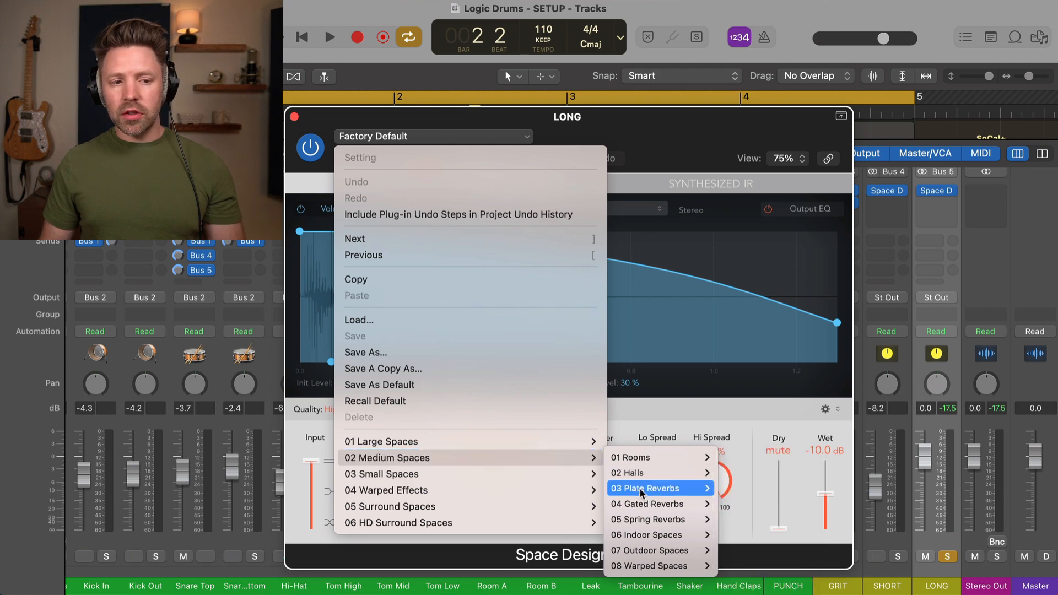
{"action": "mouse_move", "coordinate": [642, 492]}
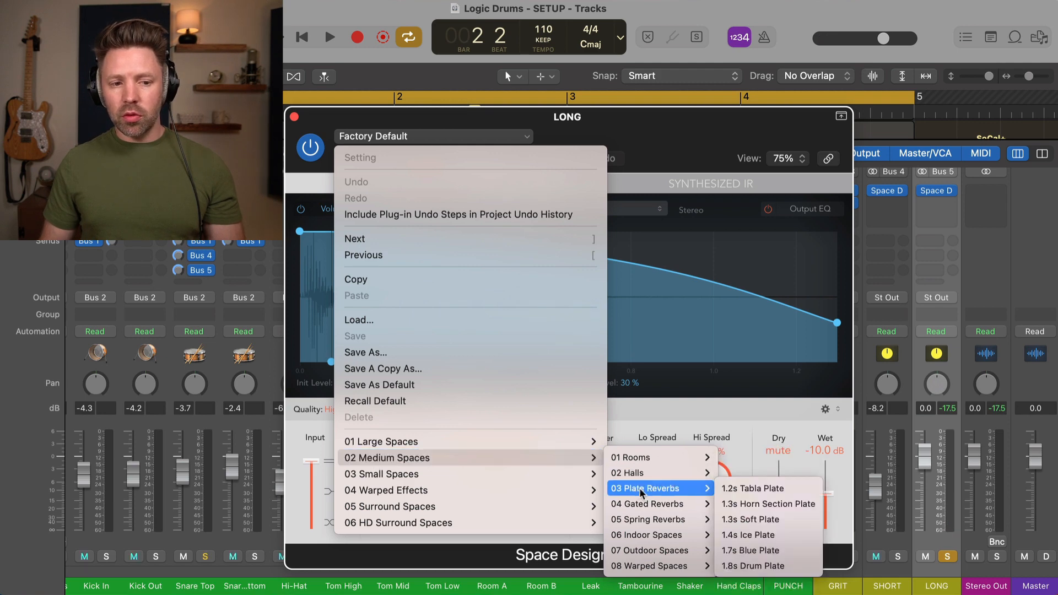
{"action": "left_click", "coordinate": [775, 568]}
Step: Audition the plate with Snare Top soloed, then clear solos, play the full kit, and close the reverb
{"action": "key", "text": "space"}
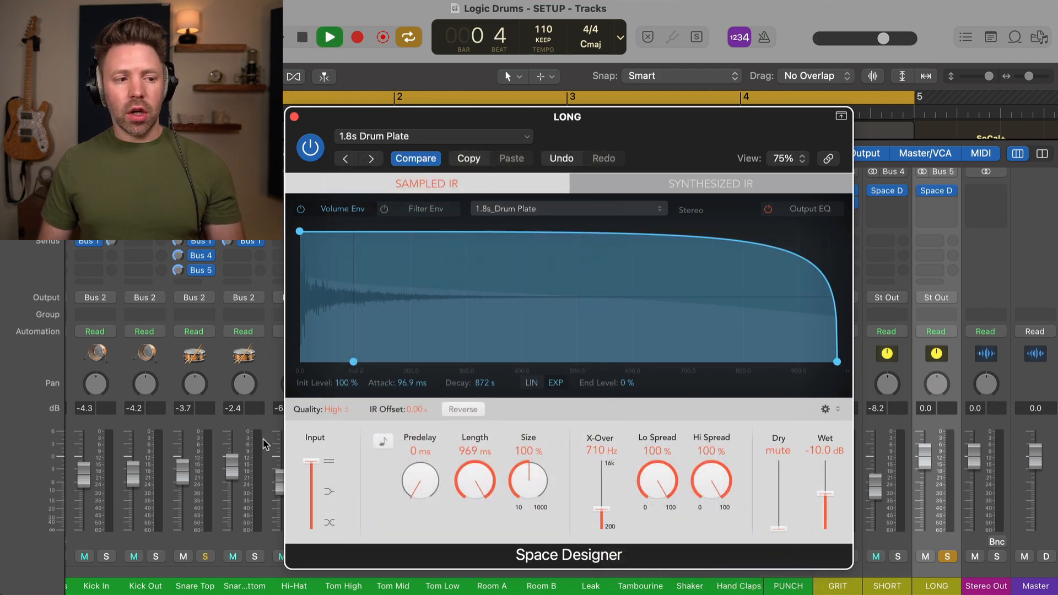
{"action": "left_click", "coordinate": [206, 557]}
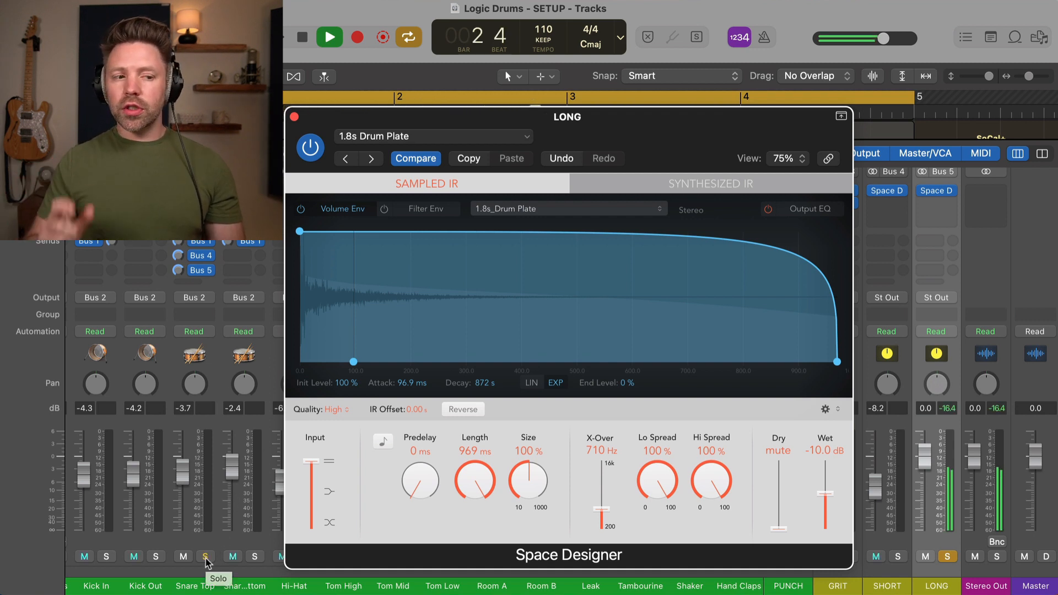
{"action": "left_click", "coordinate": [949, 555]}
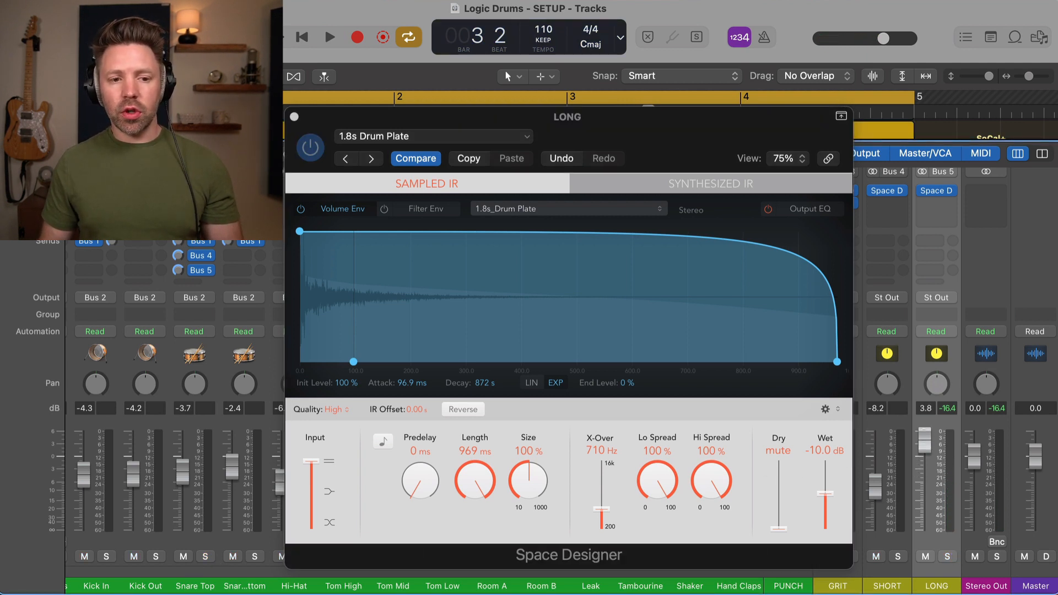
{"action": "key", "text": "space"}
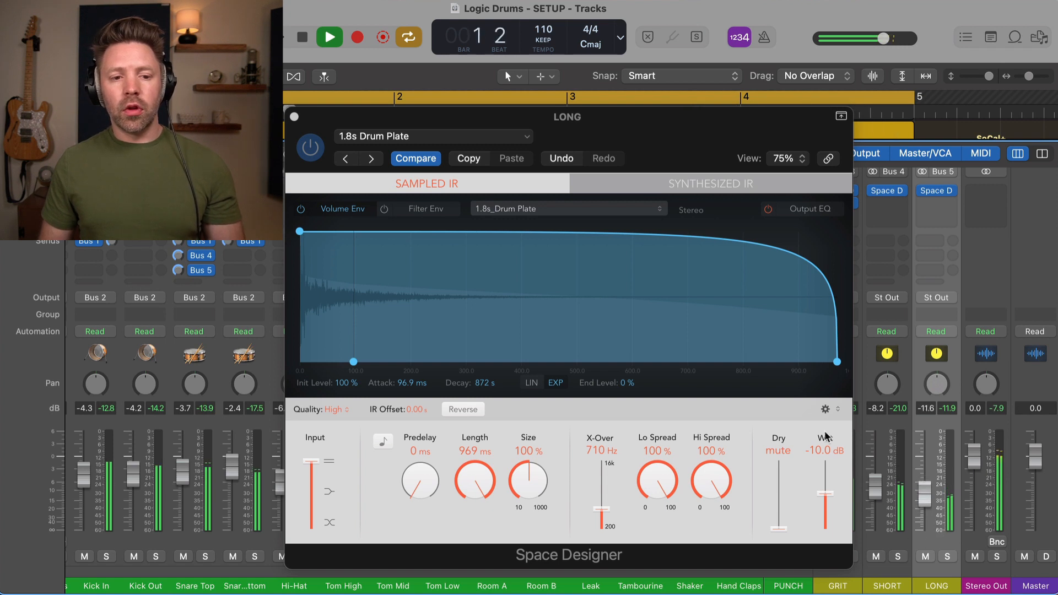
{"action": "left_click", "coordinate": [294, 116]}
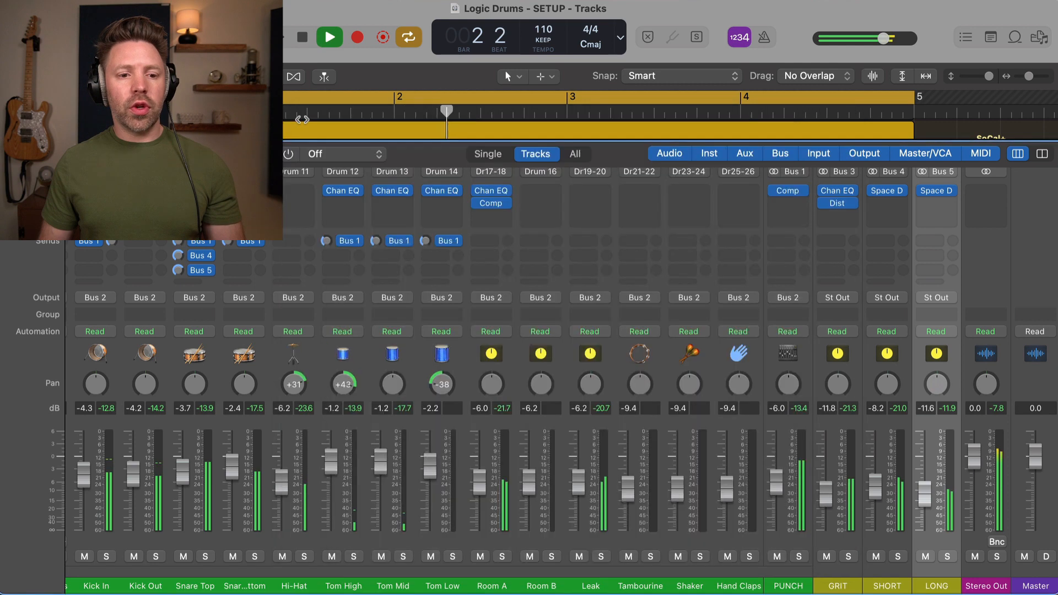
{"action": "left_click", "coordinate": [893, 536]}
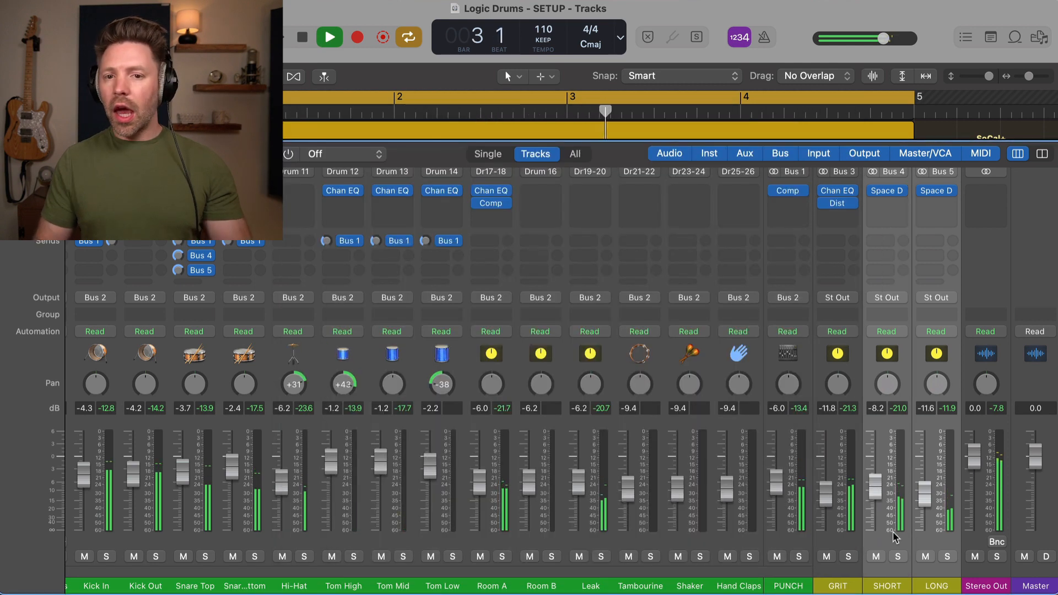
{"action": "left_click", "coordinate": [876, 556]}
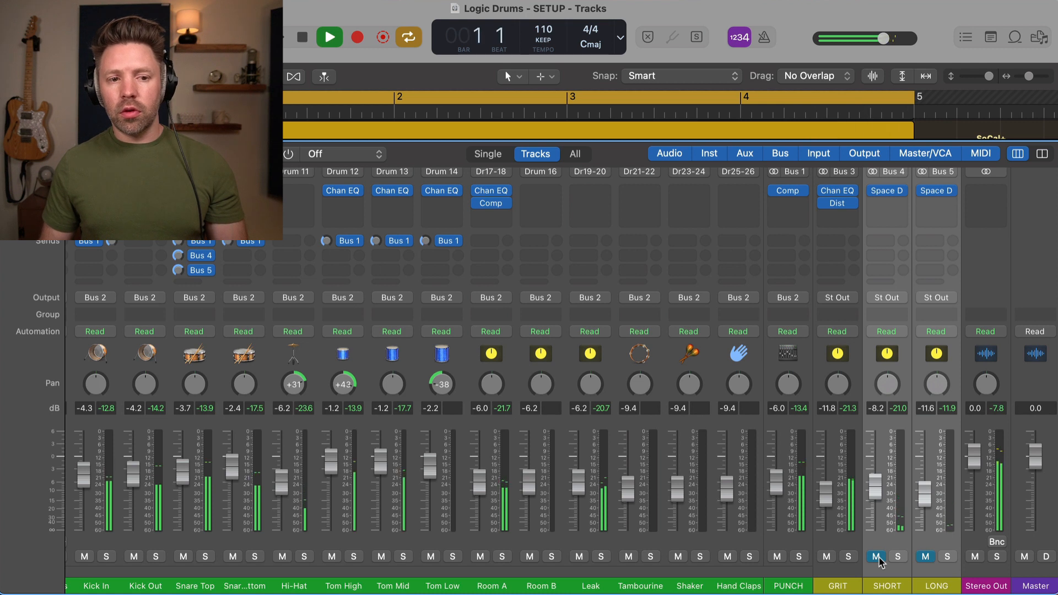
{"action": "left_click", "coordinate": [876, 557]}
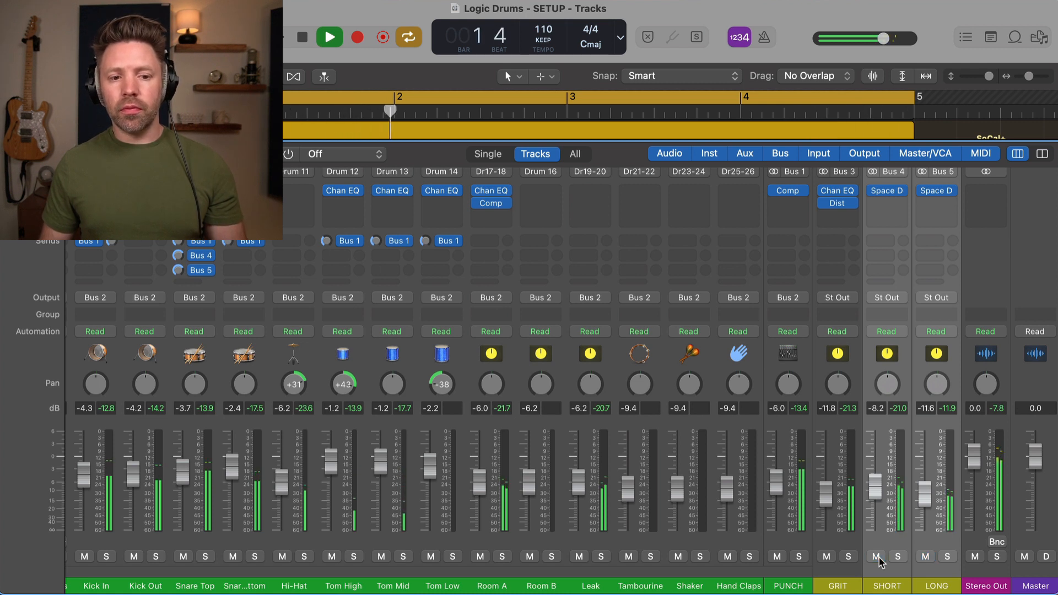
{"action": "left_click", "coordinate": [876, 556]}
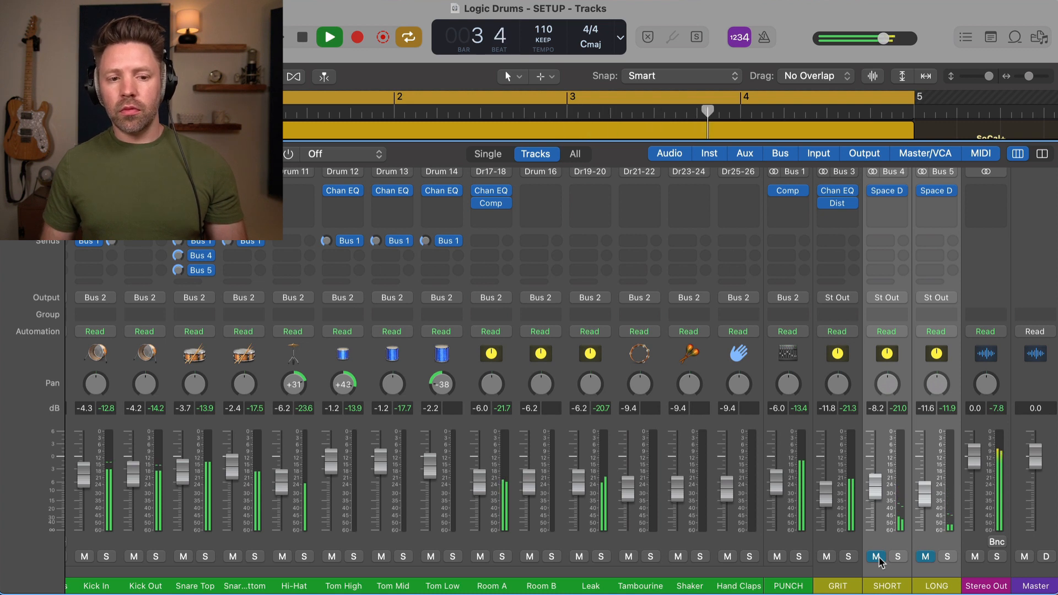
{"action": "left_click", "coordinate": [876, 556]}
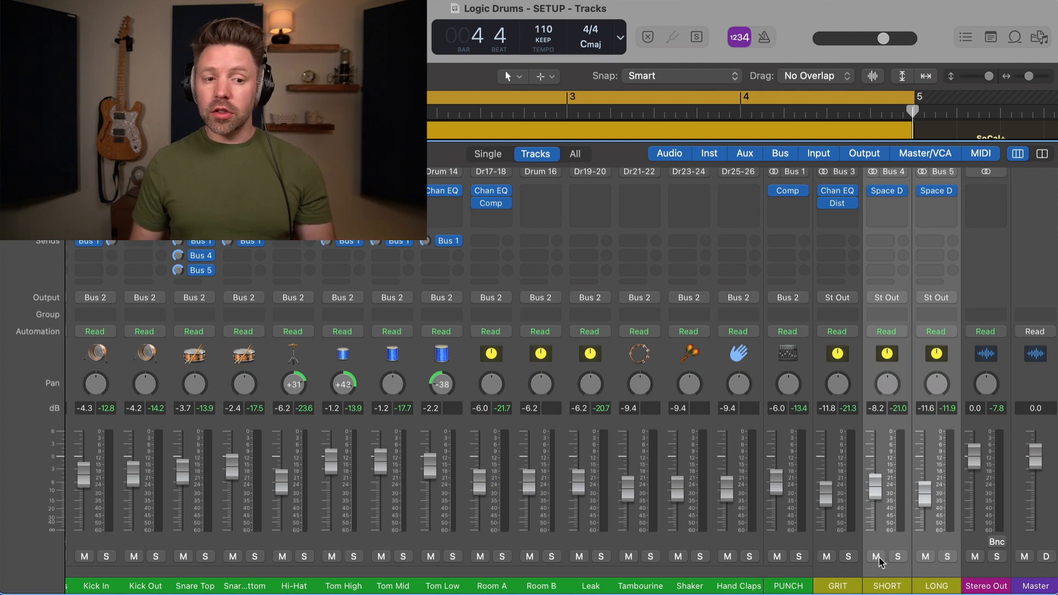
{"action": "left_click", "coordinate": [826, 544]}
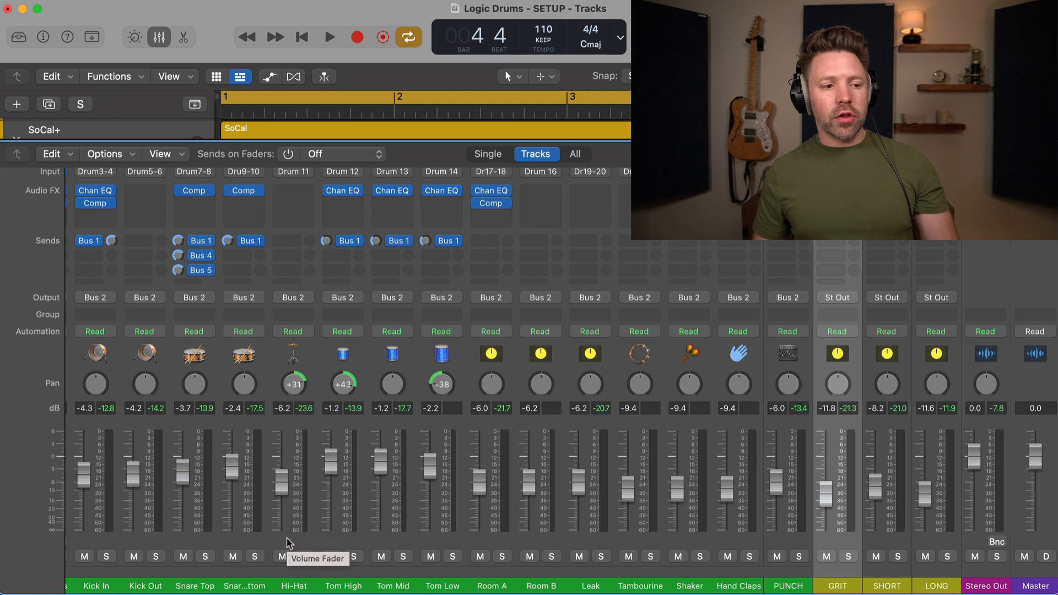
{"action": "left_click", "coordinate": [246, 546]}
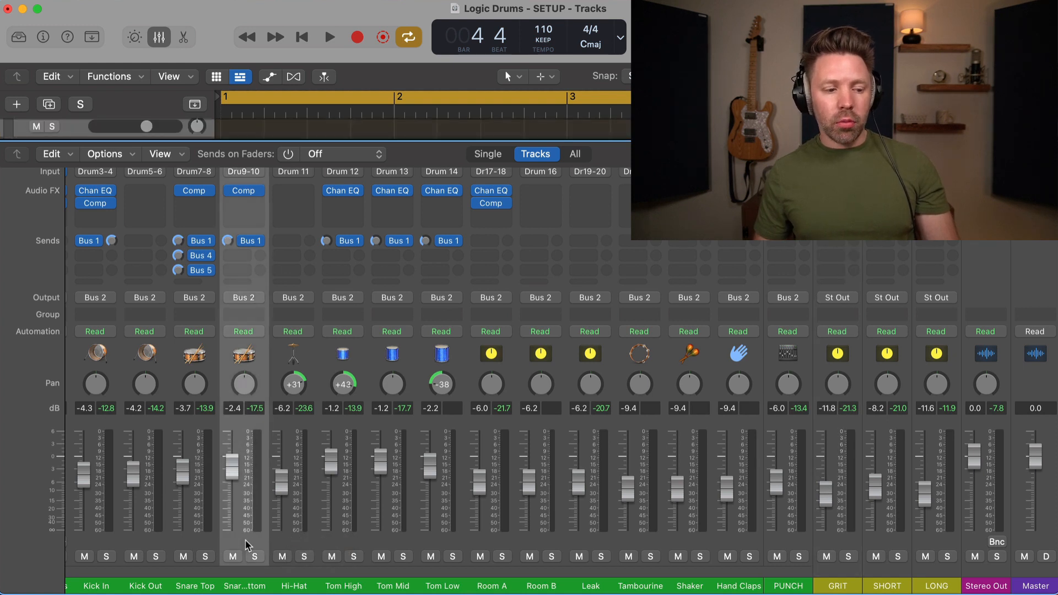
Step: Select Room A and Overheads with Snare Bottom and send them pre-fader to Bus 6
{"action": "left_click", "coordinate": [490, 543], "text": "shift"}
{"action": "scroll", "coordinate": [490, 543], "scroll_direction": "left", "scroll_amount": 3}
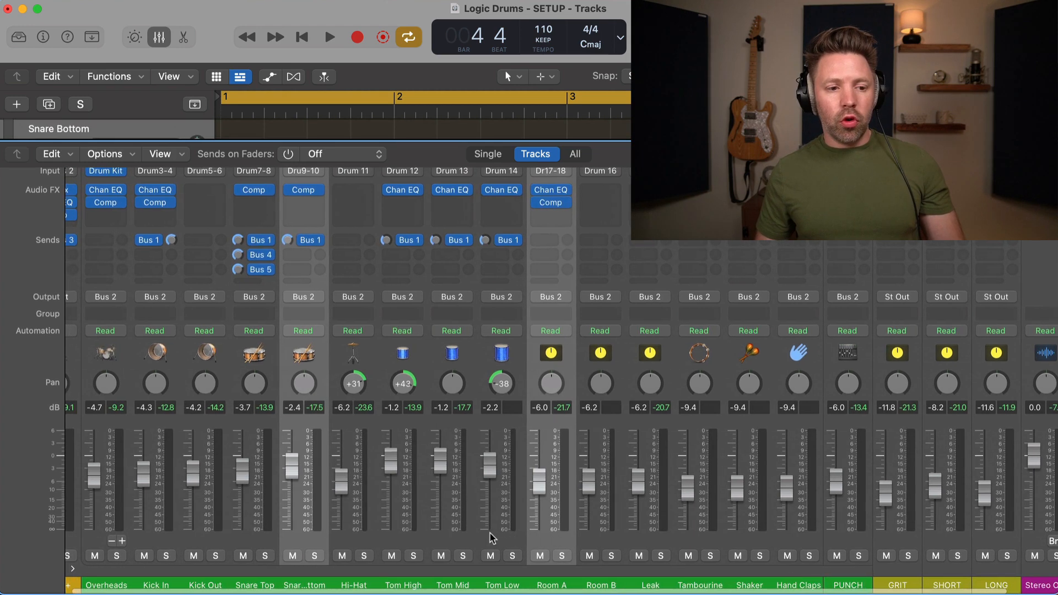
{"action": "left_click", "coordinate": [98, 544], "text": "shift"}
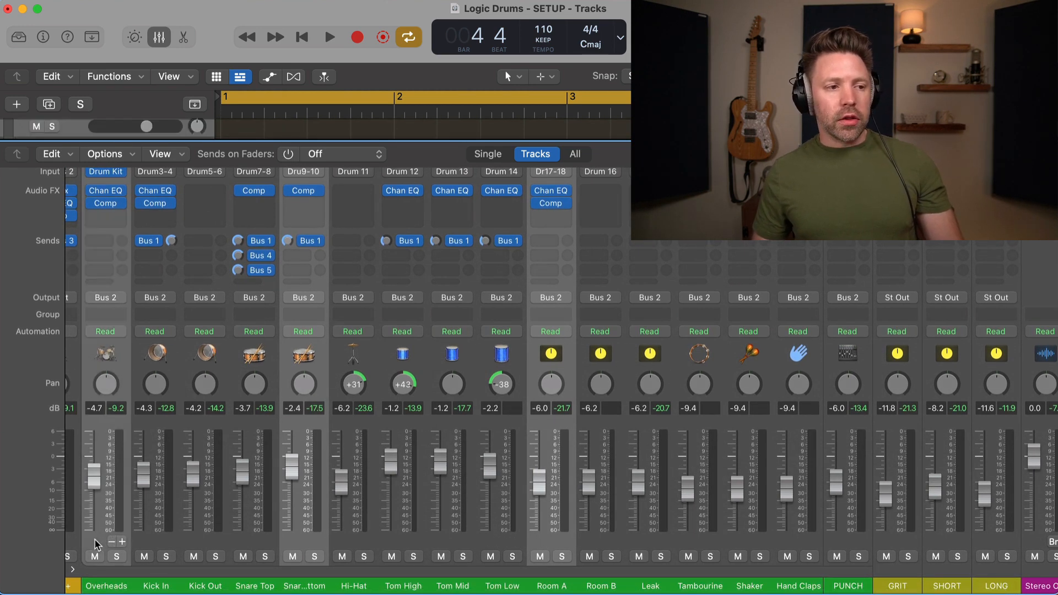
{"action": "left_click", "coordinate": [107, 257]}
{"action": "mouse_move", "coordinate": [138, 279]}
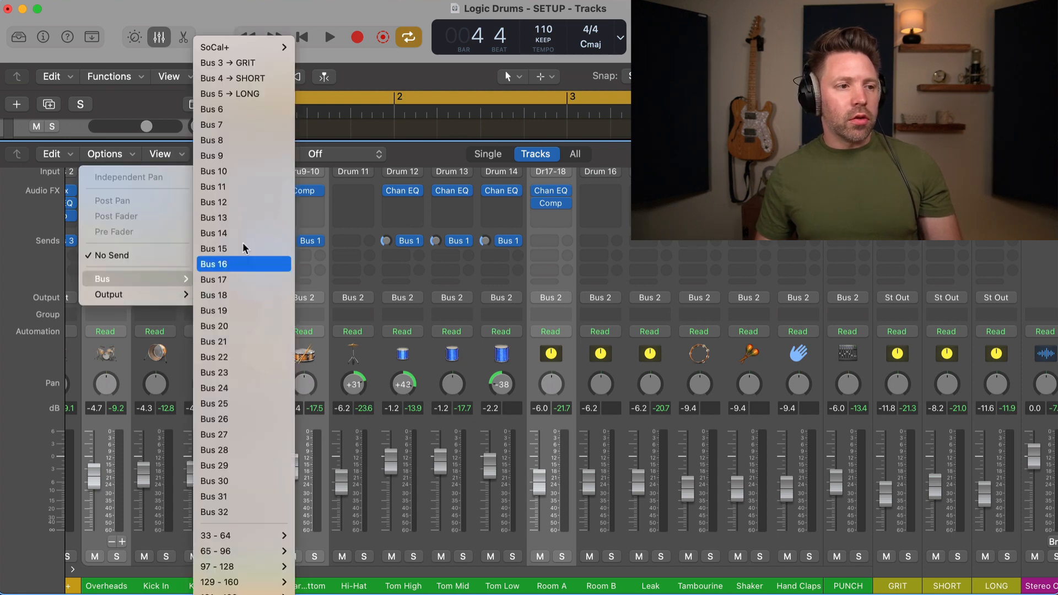
{"action": "left_click", "coordinate": [261, 114]}
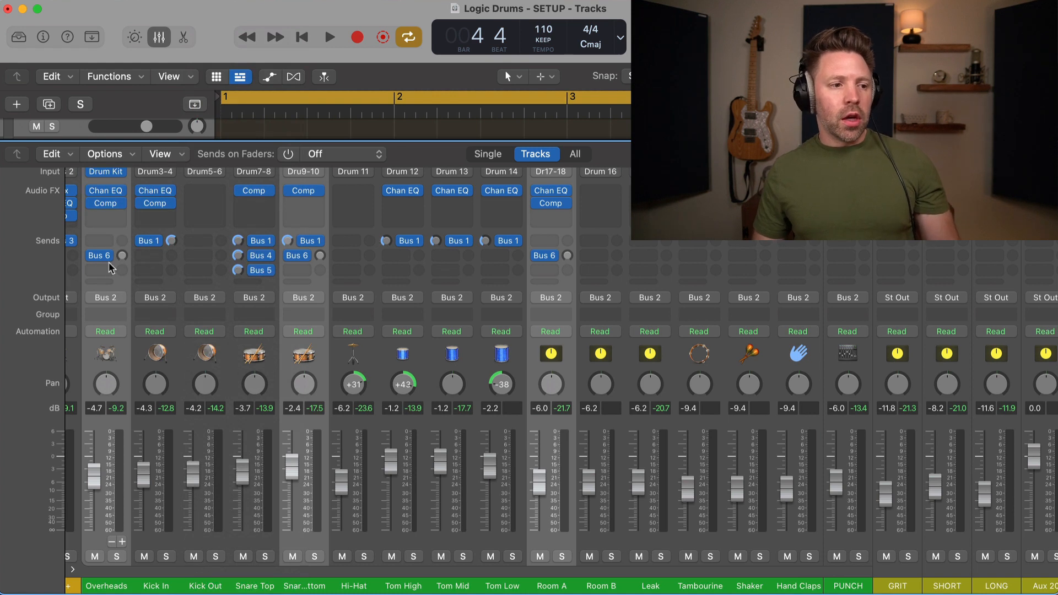
{"action": "left_click", "coordinate": [109, 257]}
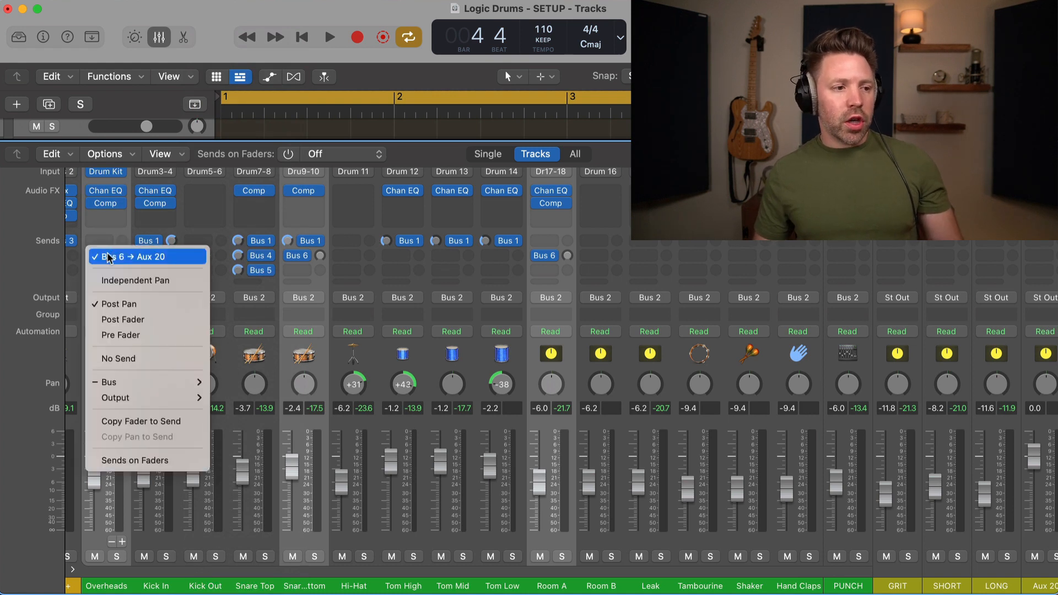
{"action": "left_click", "coordinate": [130, 334]}
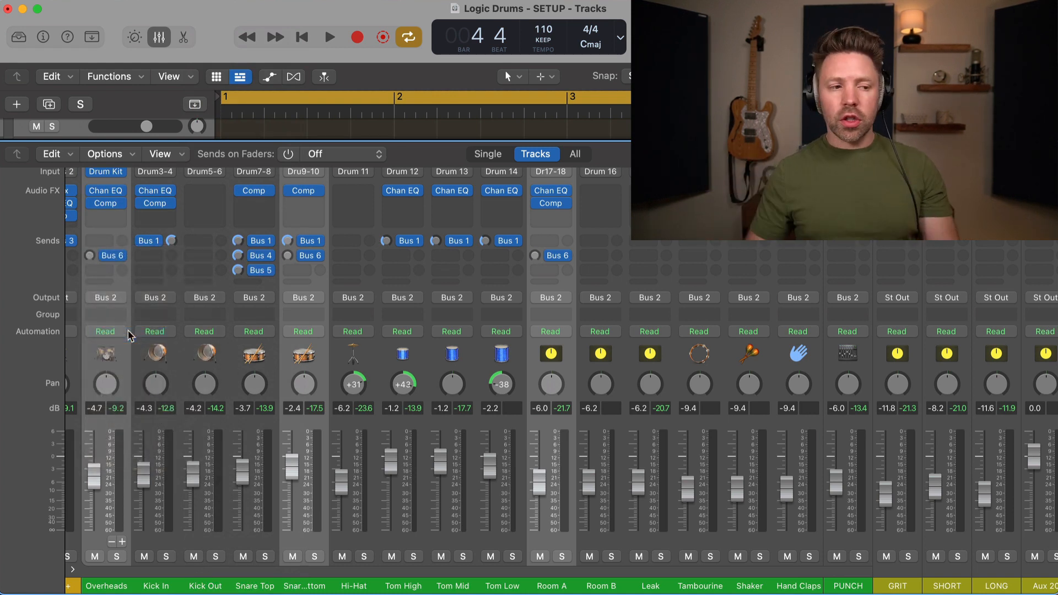
Step: Reset the Bus 6 send levels, then set the Overheads send to -2.0 dB
{"action": "left_click", "coordinate": [89, 256], "text": "alt"}
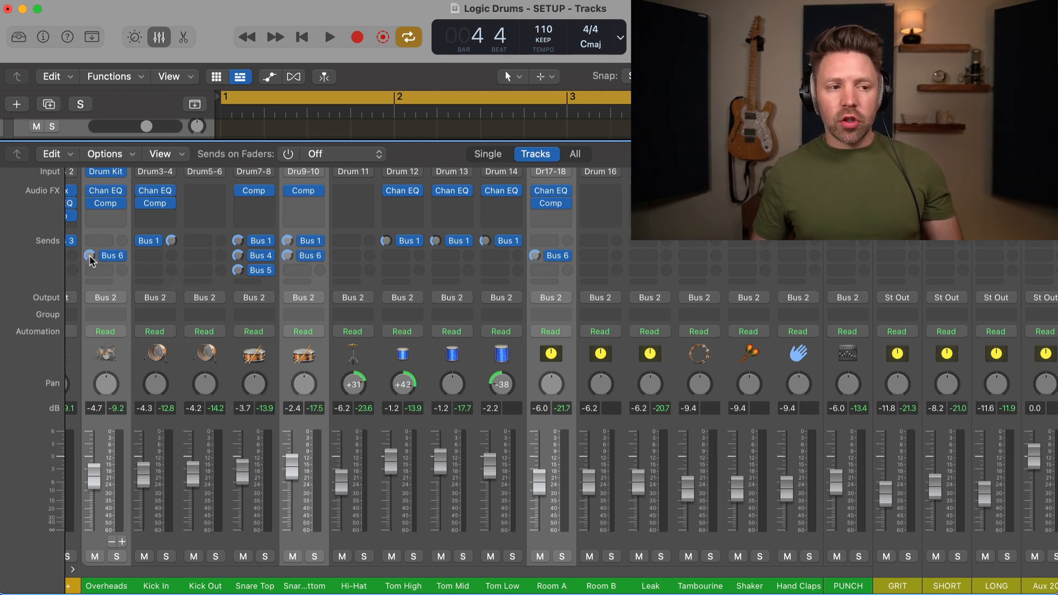
{"action": "left_click", "coordinate": [170, 256]}
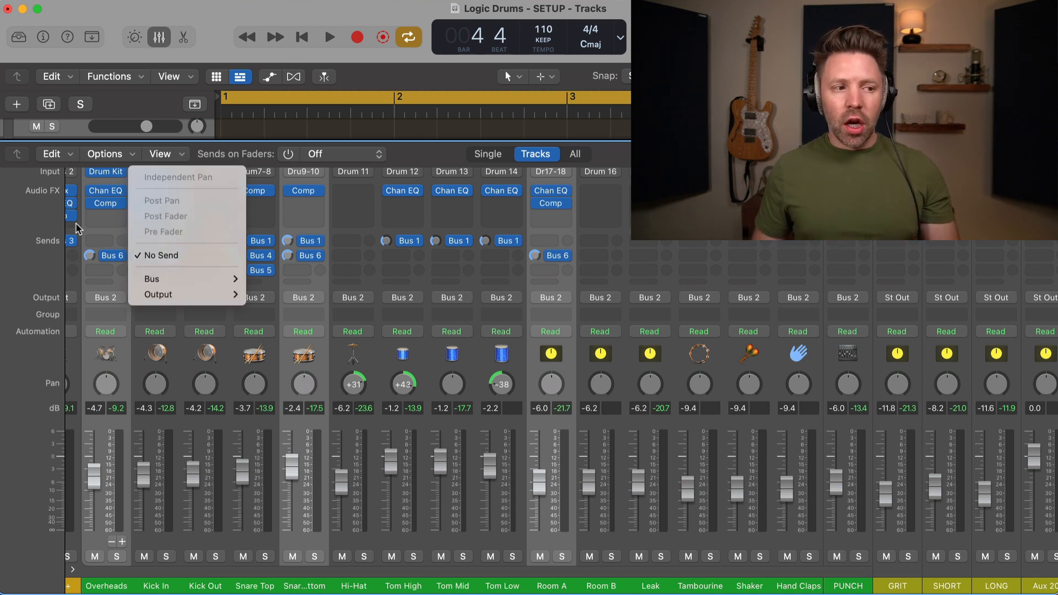
{"action": "left_click", "coordinate": [89, 256]}
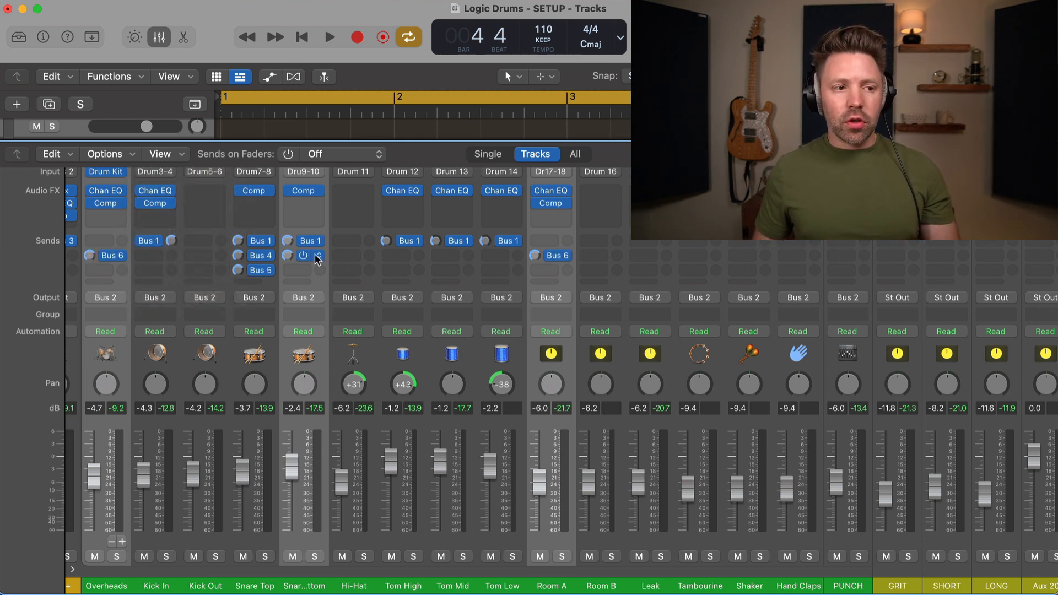
{"action": "left_click", "coordinate": [333, 349]}
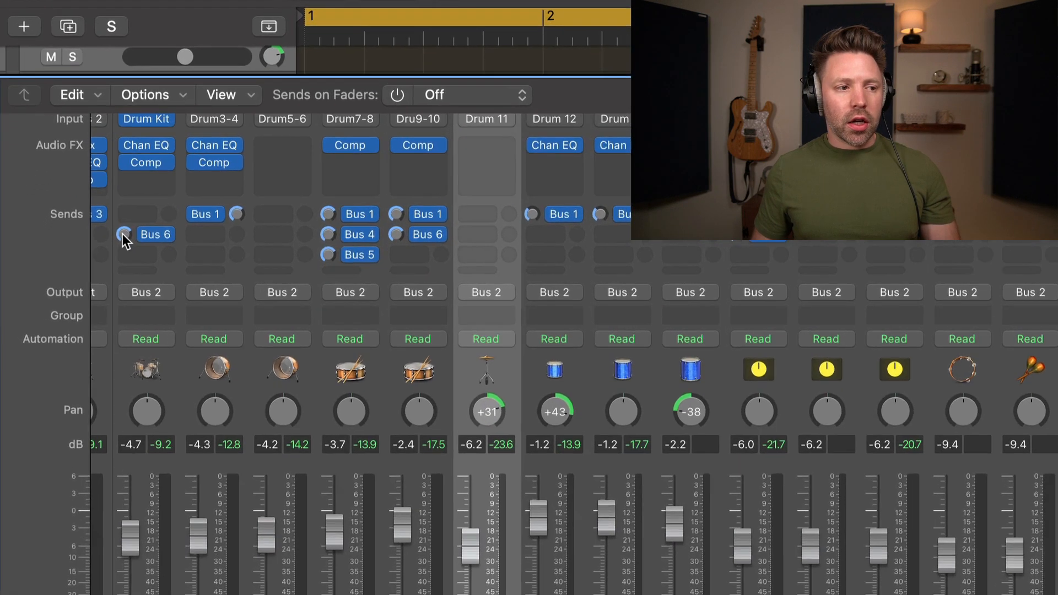
{"action": "left_click_drag", "start_coordinate": [88, 257], "coordinate": [88, 256]}
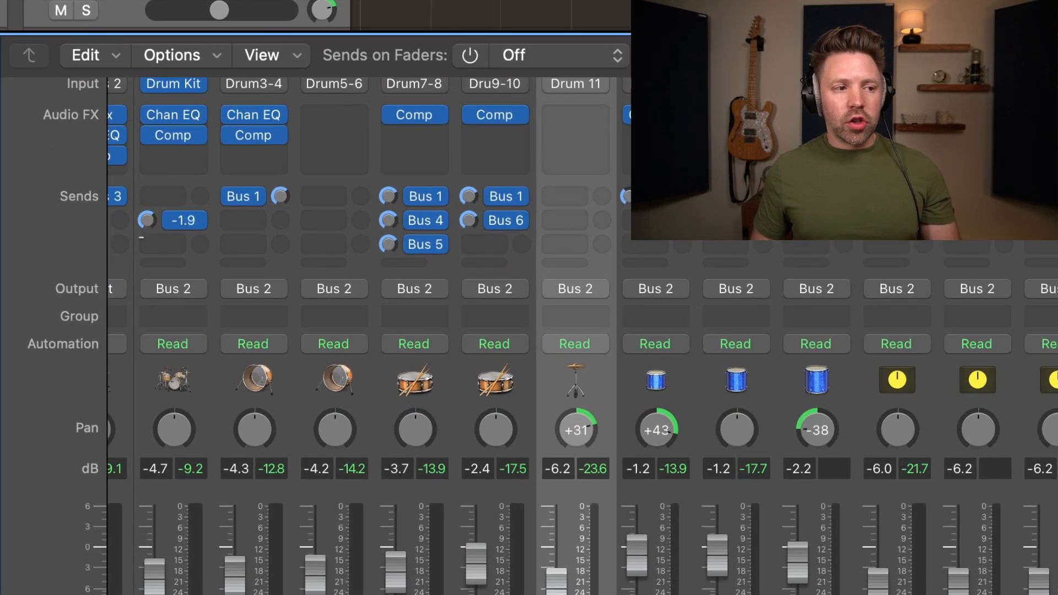
{"action": "left_click_drag", "start_coordinate": [148, 220], "coordinate": [148, 222]}
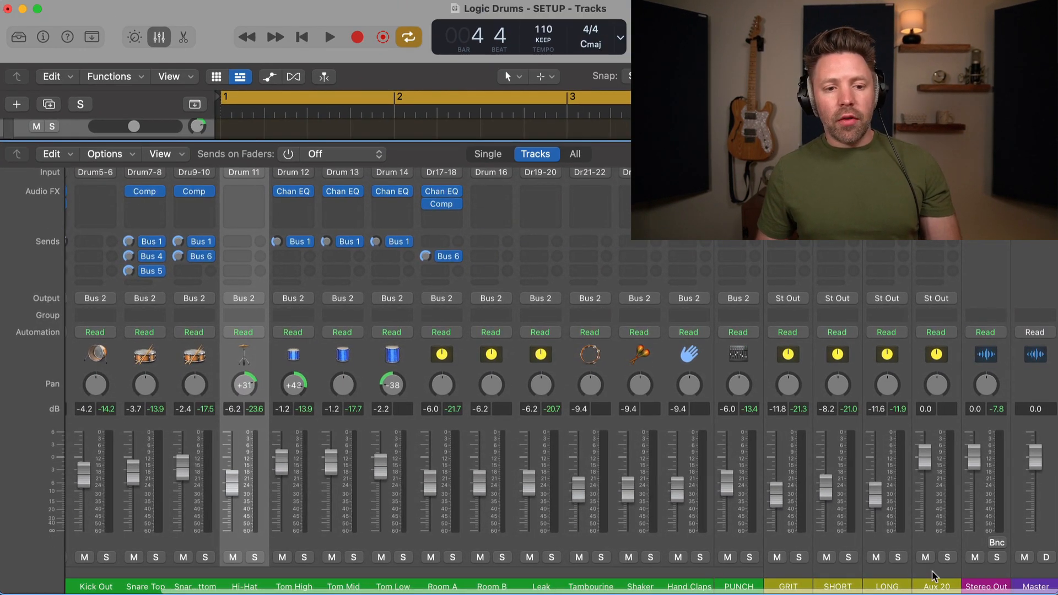
Step: Rename the Aux 20 channel to 'DRUM VERB' and open its Audio FX slot
{"action": "double_click", "coordinate": [937, 587]}
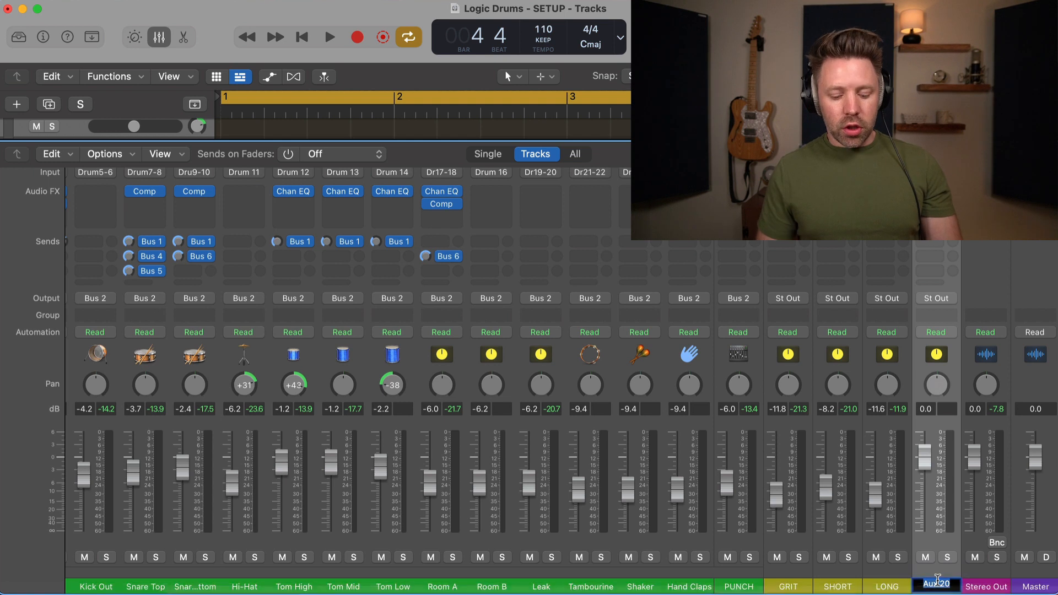
{"action": "type", "text": "DRUM VERB"}
{"action": "key", "text": "Return"}
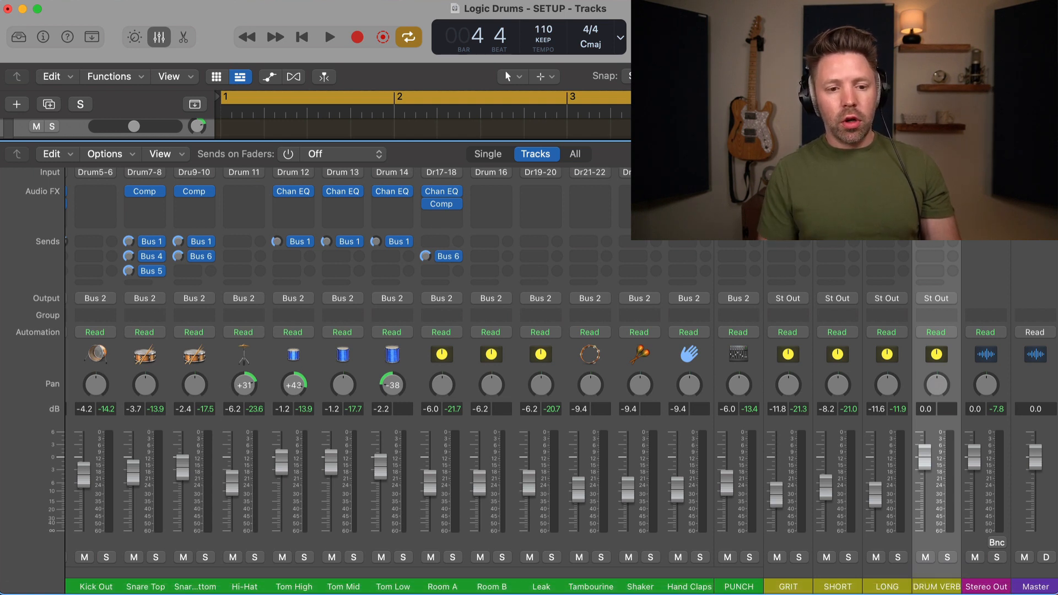
{"action": "left_click", "coordinate": [944, 203]}
Step: Insert a stereo Space Designer on DRUM VERB with the Small Spaces > Rooms '1.4s Nice Room' preset, then close it
{"action": "mouse_move", "coordinate": [958, 231]}
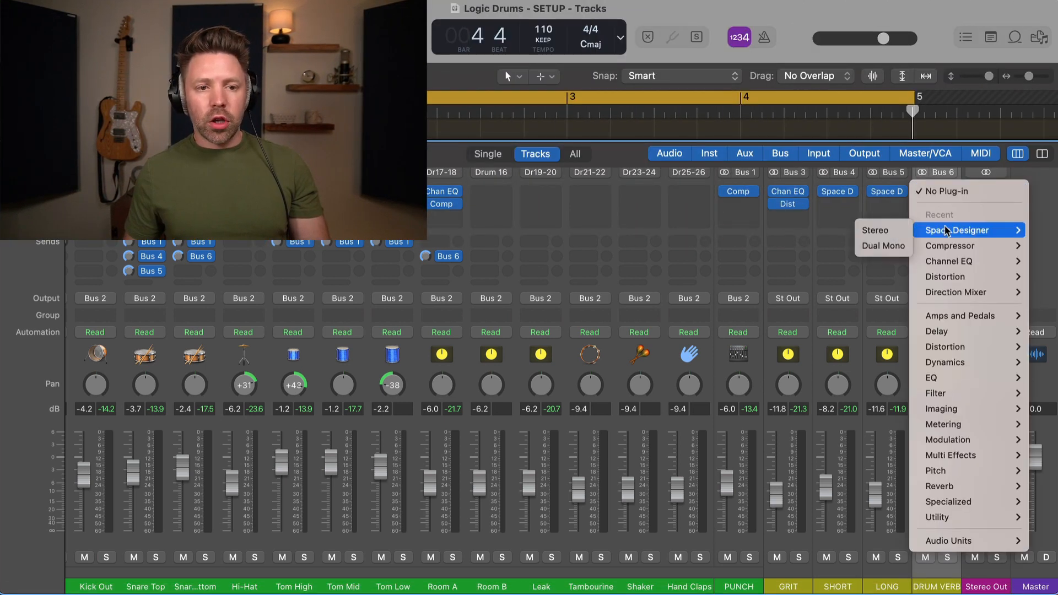
{"action": "left_click", "coordinate": [898, 230]}
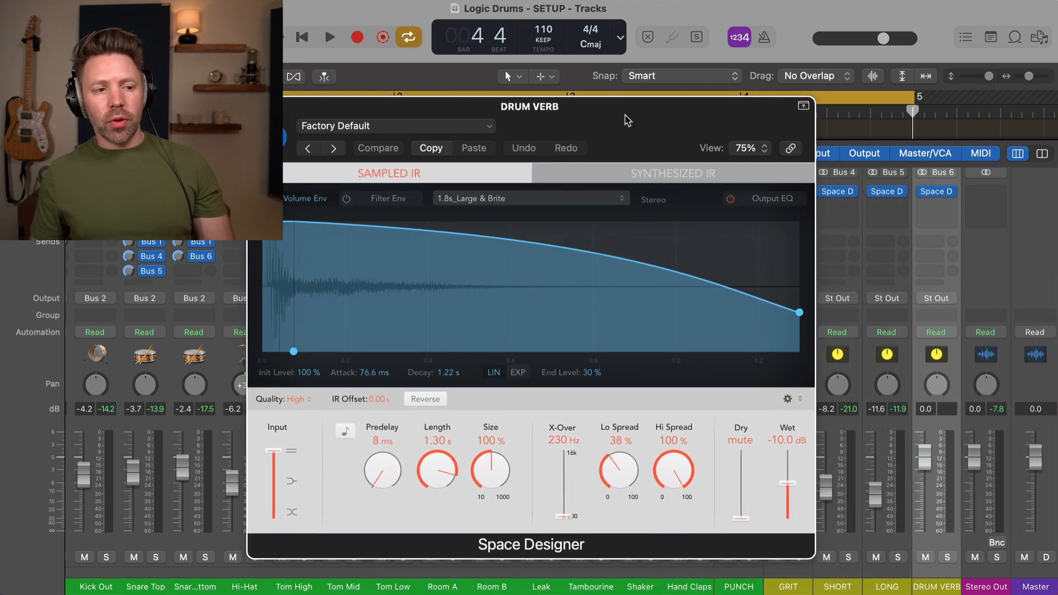
{"action": "left_click", "coordinate": [429, 126]}
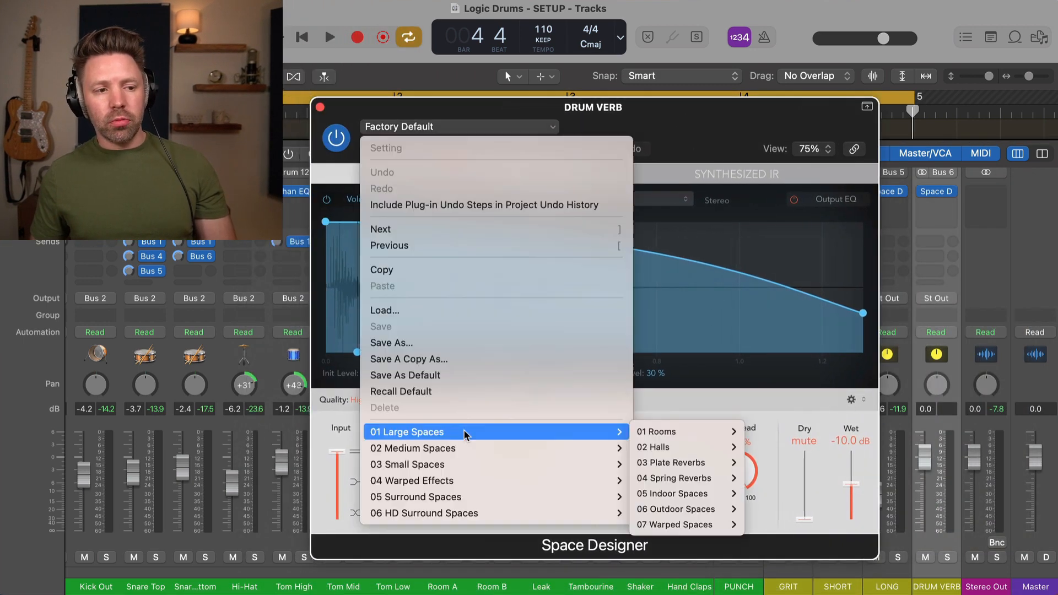
{"action": "mouse_move", "coordinate": [464, 448]}
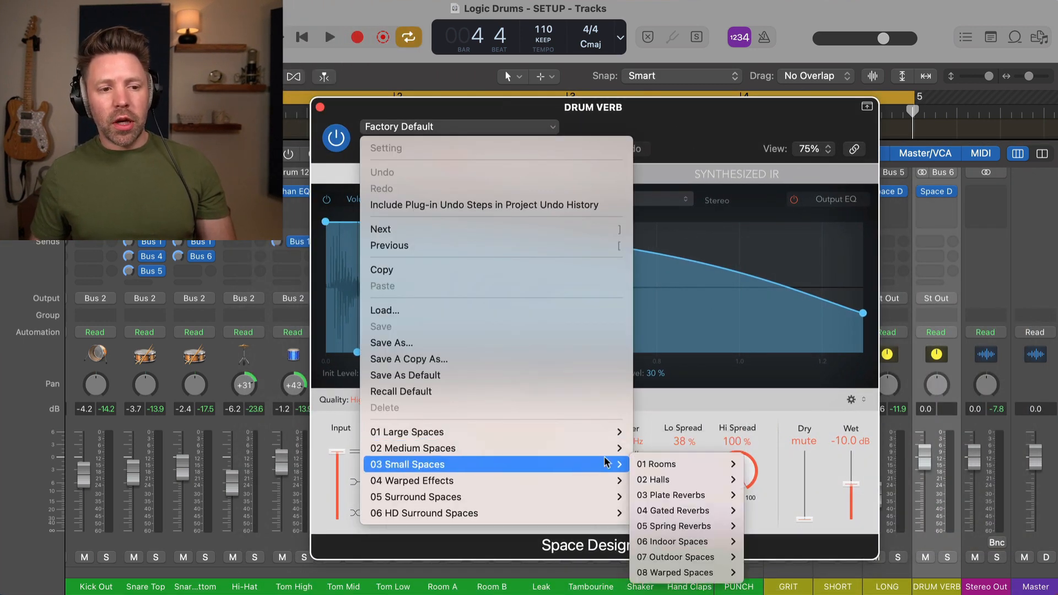
{"action": "mouse_move", "coordinate": [681, 447]}
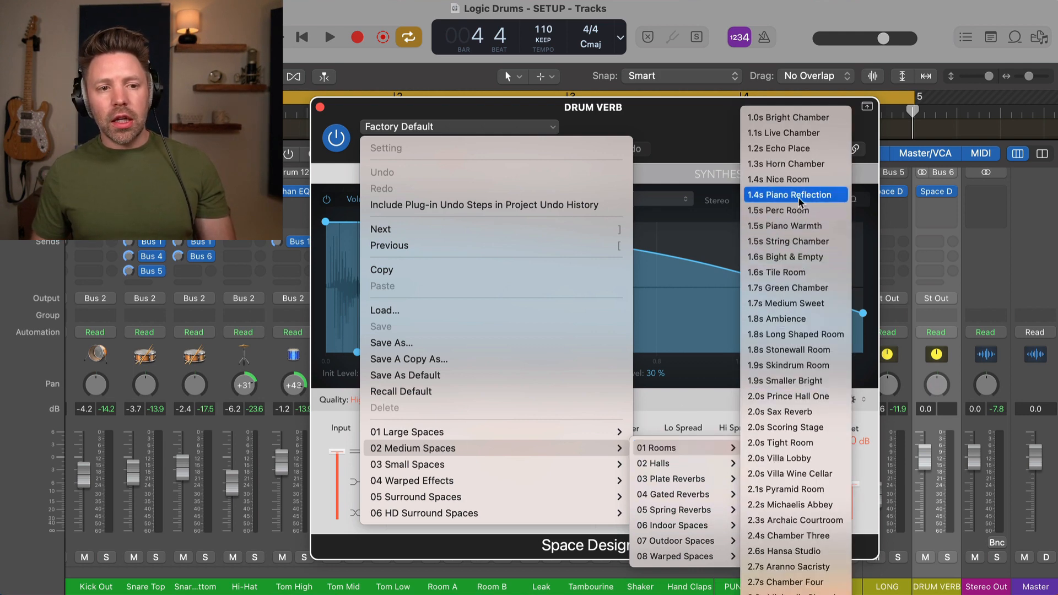
{"action": "left_click", "coordinate": [780, 181]}
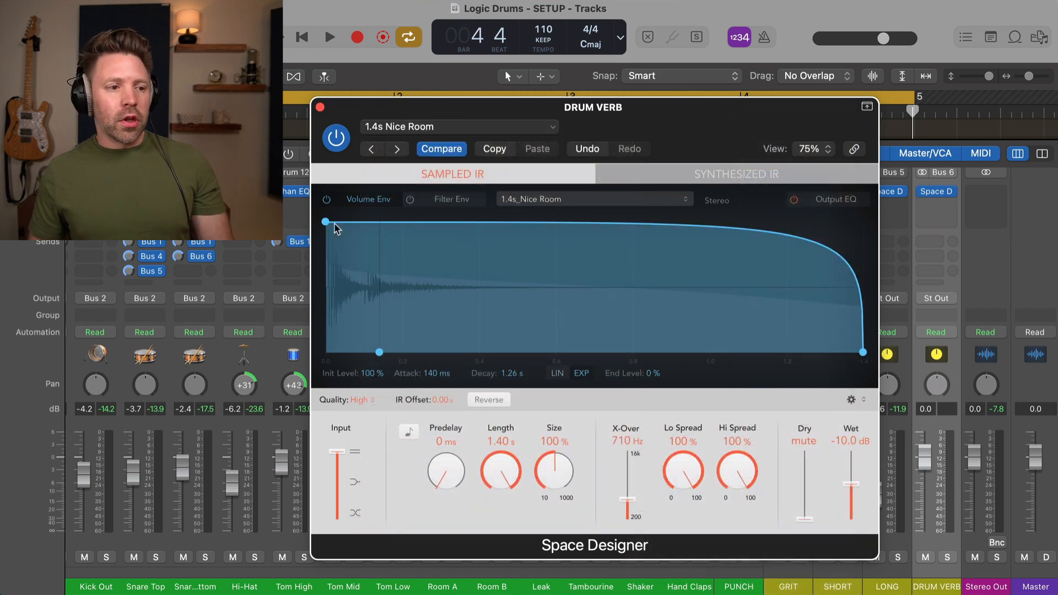
{"action": "left_click", "coordinate": [321, 107]}
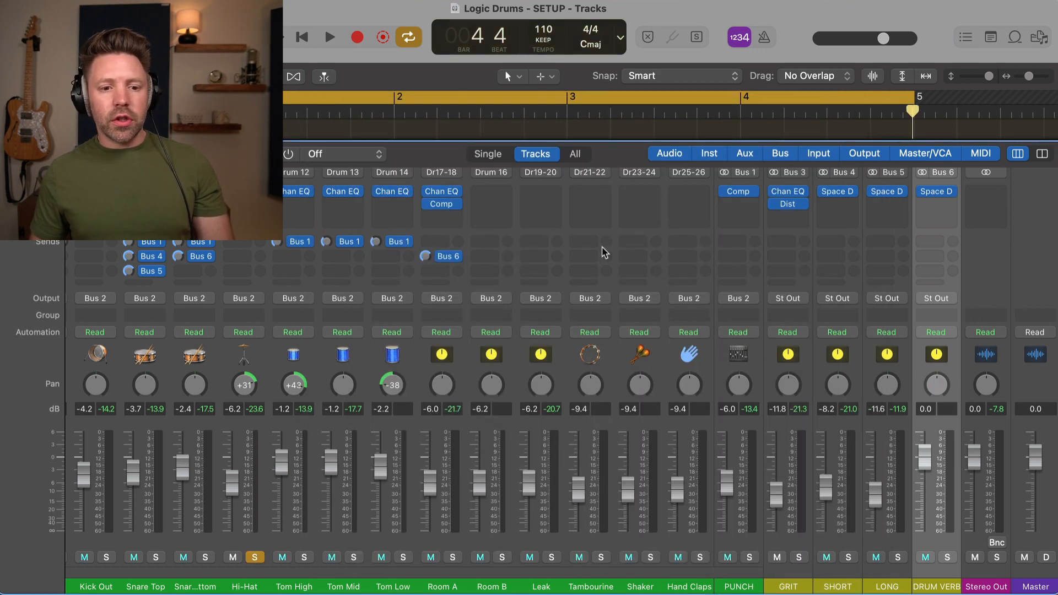
Step: Solo DRUM VERB and play it alone, then unsolo it and turn off the Hi-Hat solo
{"action": "left_click", "coordinate": [948, 558]}
{"action": "key", "text": "space"}
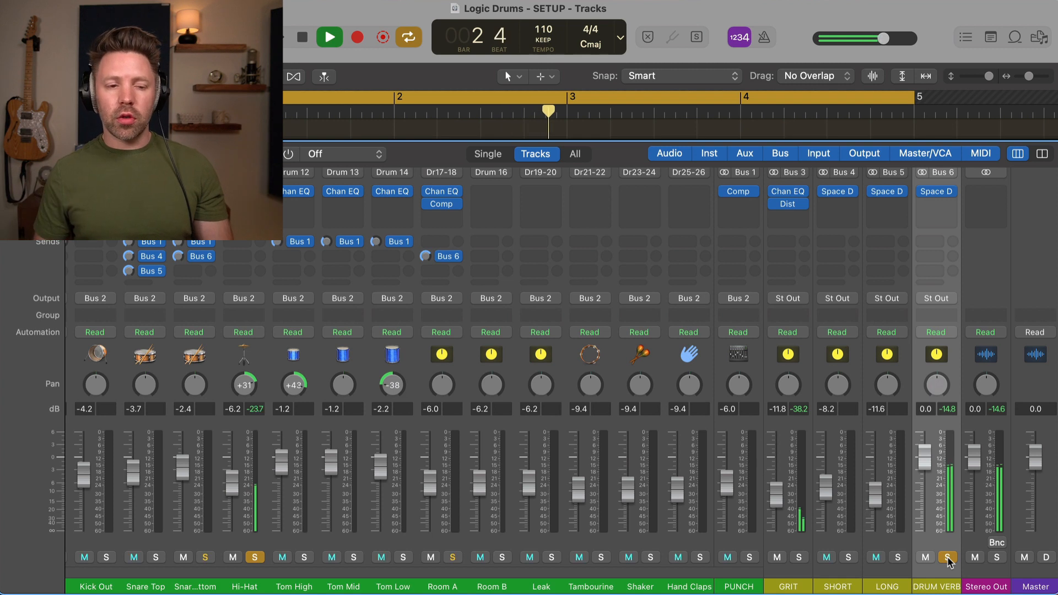
{"action": "key", "text": "space"}
{"action": "left_click", "coordinate": [948, 558]}
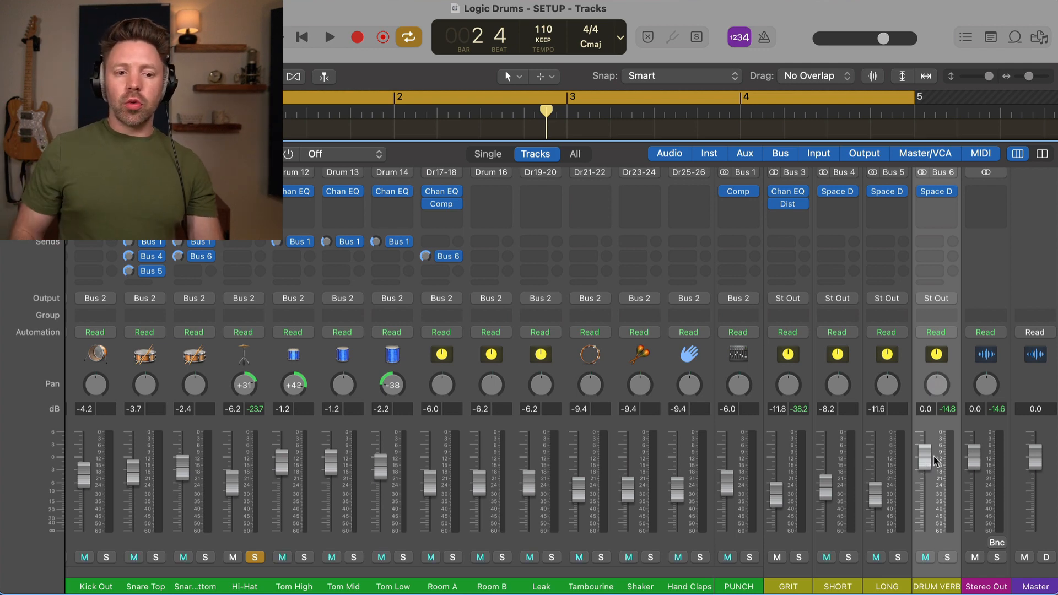
{"action": "left_click", "coordinate": [255, 557]}
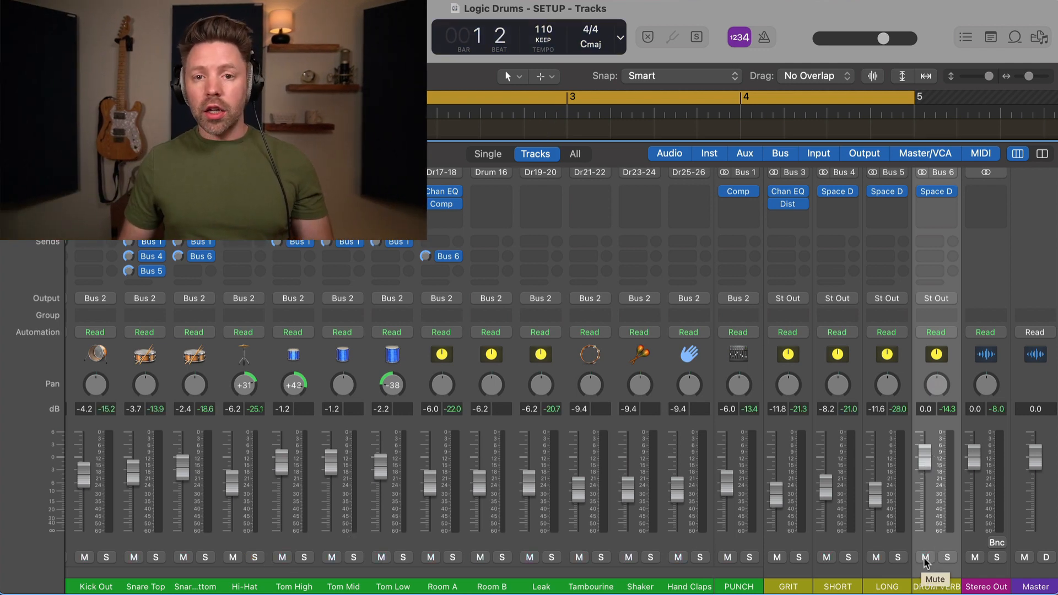
Step: Play the mix and toggle the DRUM VERB mute on and off to compare
{"action": "key", "text": "space"}
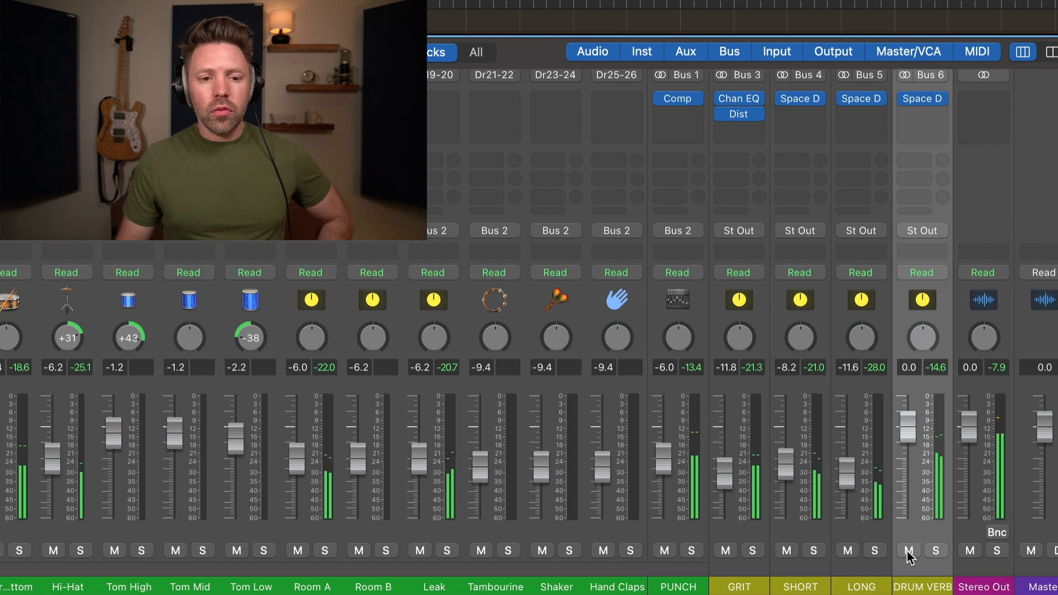
{"action": "left_click", "coordinate": [907, 550]}
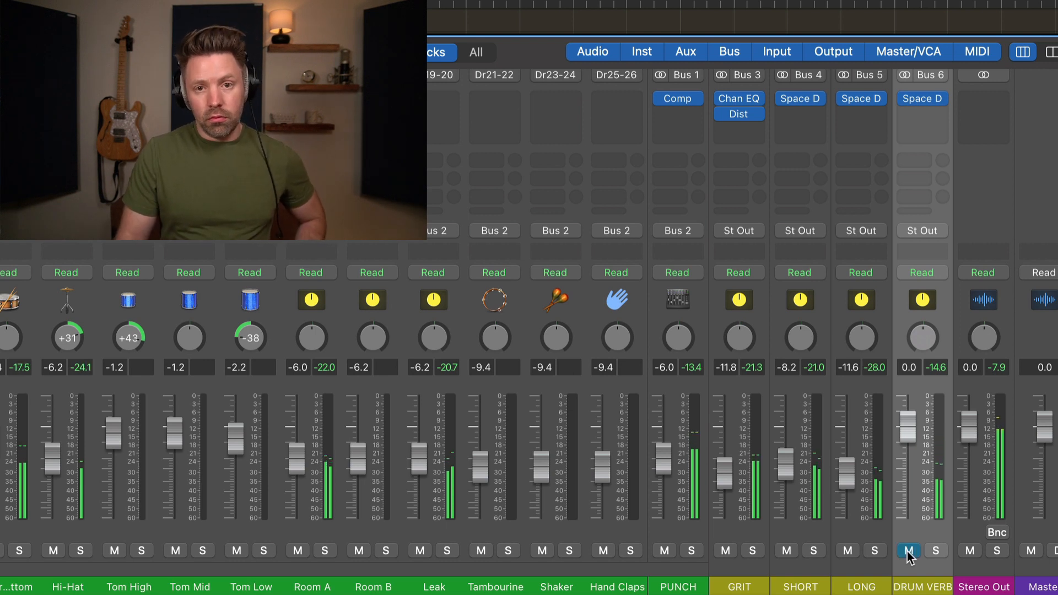
{"action": "left_click", "coordinate": [908, 551]}
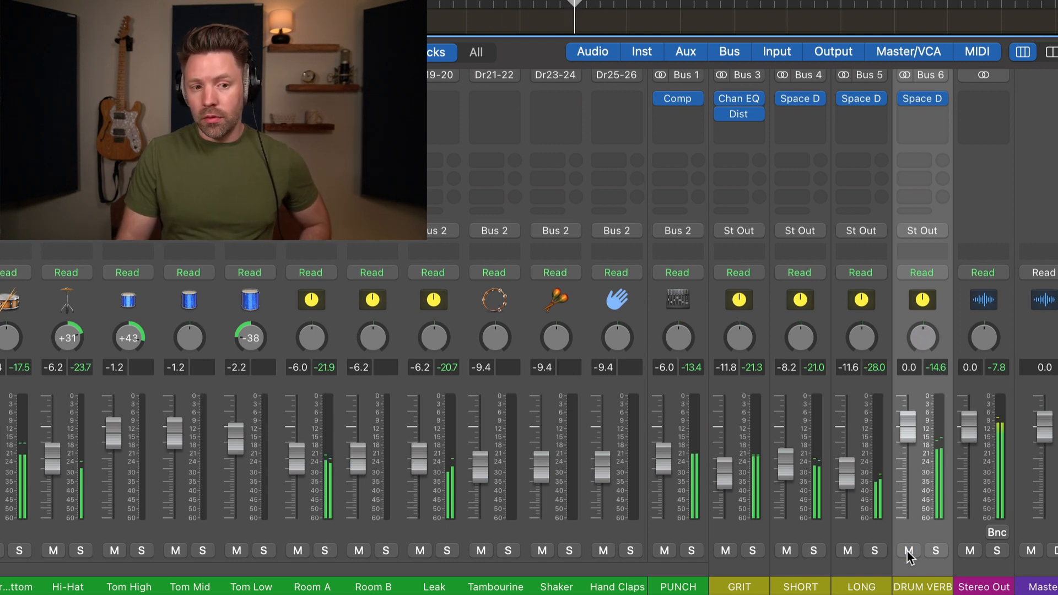
{"action": "left_click", "coordinate": [908, 550]}
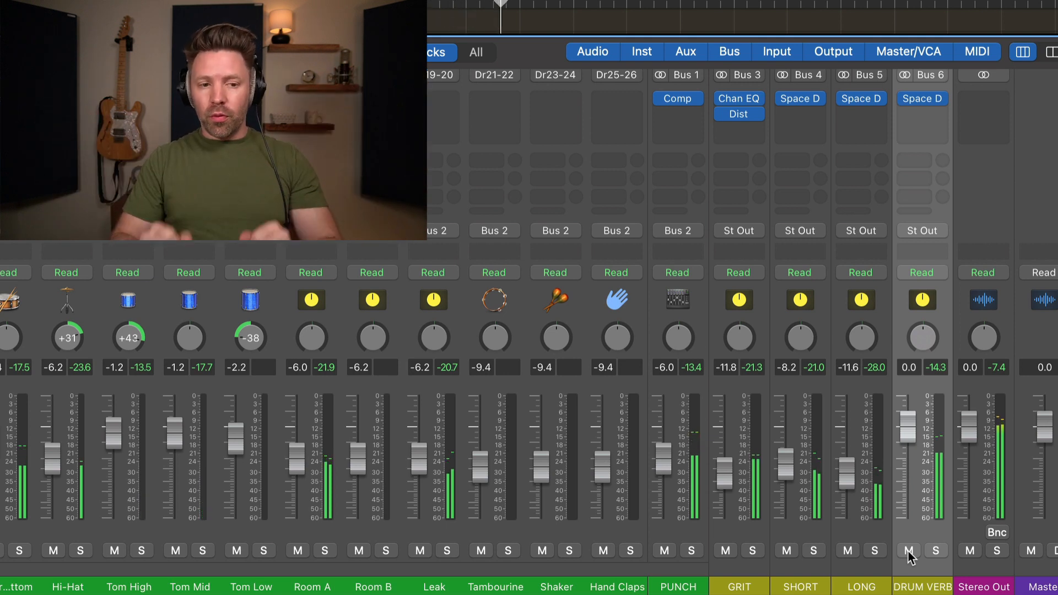
{"action": "left_click", "coordinate": [909, 551]}
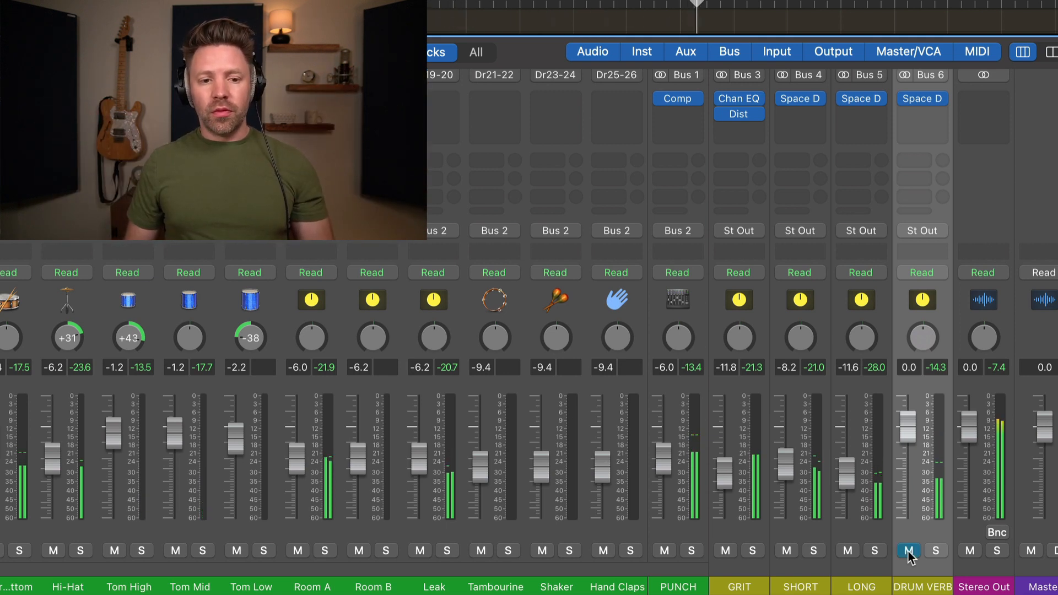
{"action": "left_click", "coordinate": [909, 551]}
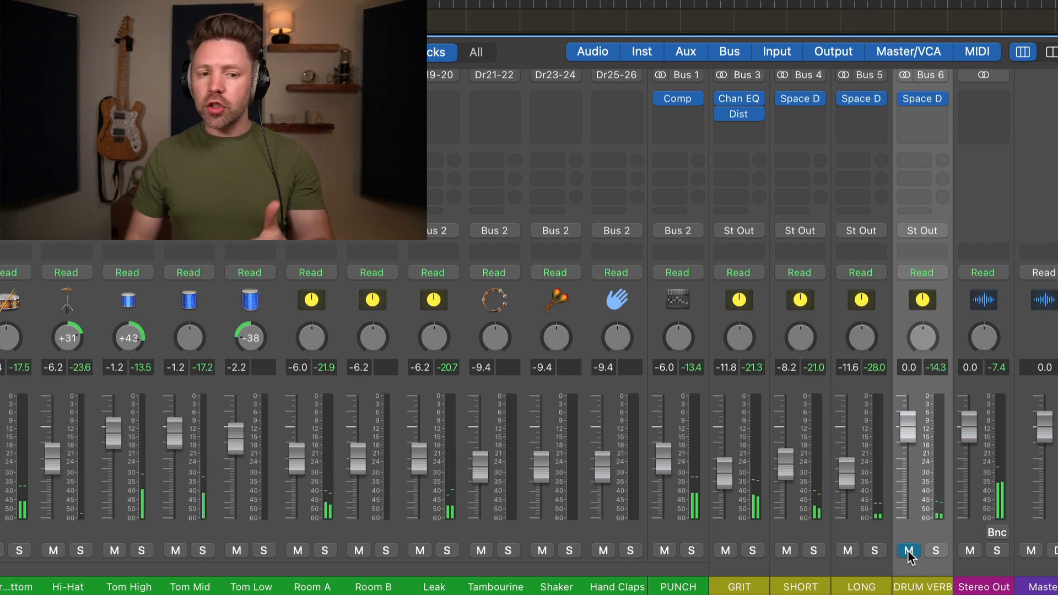
Step: Set the DRUM VERB fader to about -13.6 dB, mute it, and select SHORT and LONG too
{"action": "left_click_drag", "start_coordinate": [912, 439], "coordinate": [914, 531]}
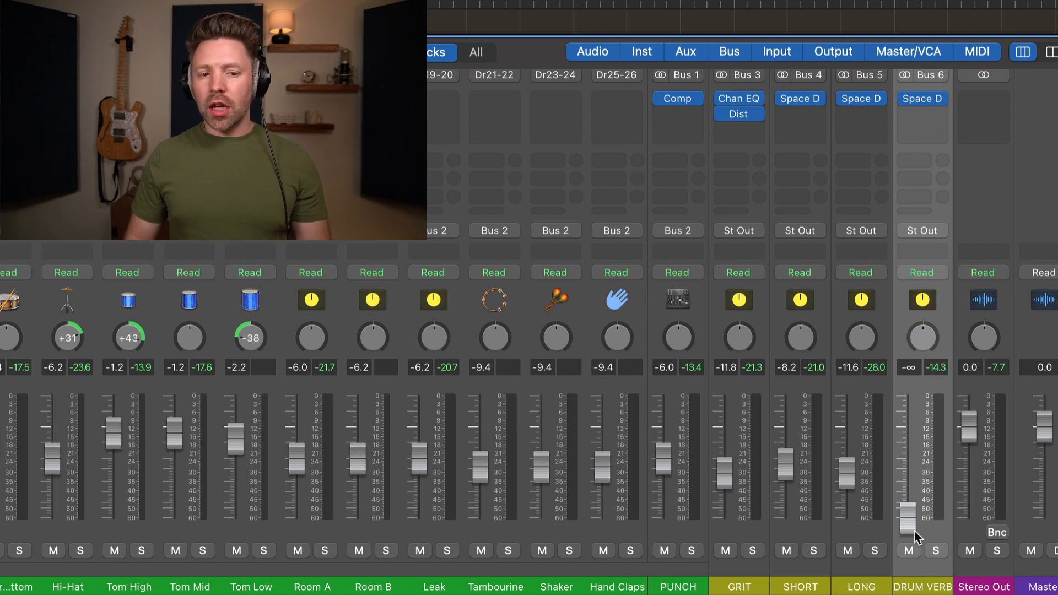
{"action": "key", "text": "space"}
{"action": "left_click_drag", "start_coordinate": [907, 521], "coordinate": [907, 475]}
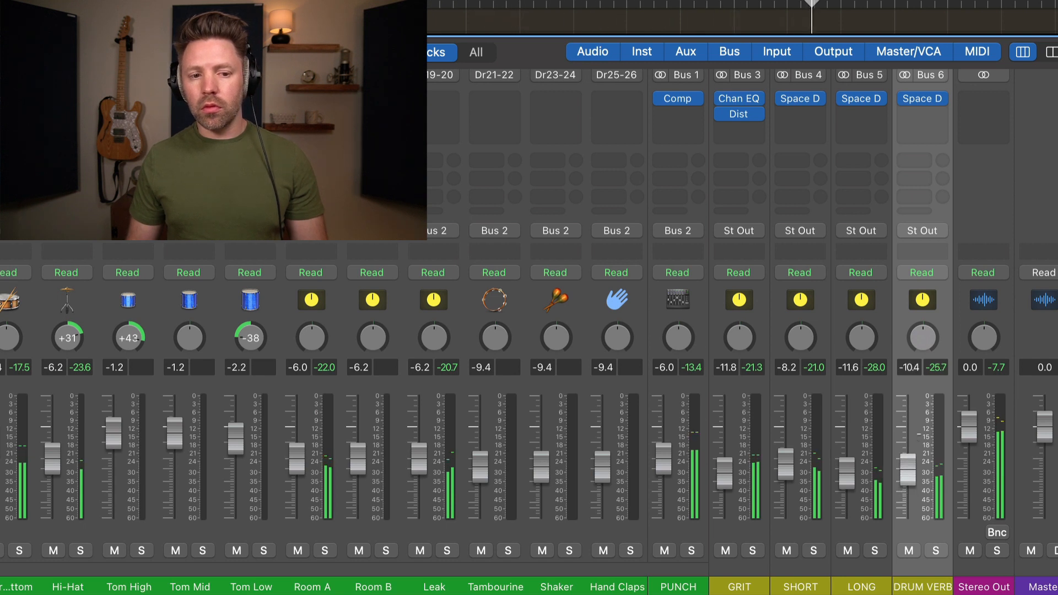
{"action": "left_click_drag", "start_coordinate": [907, 468], "coordinate": [907, 470]}
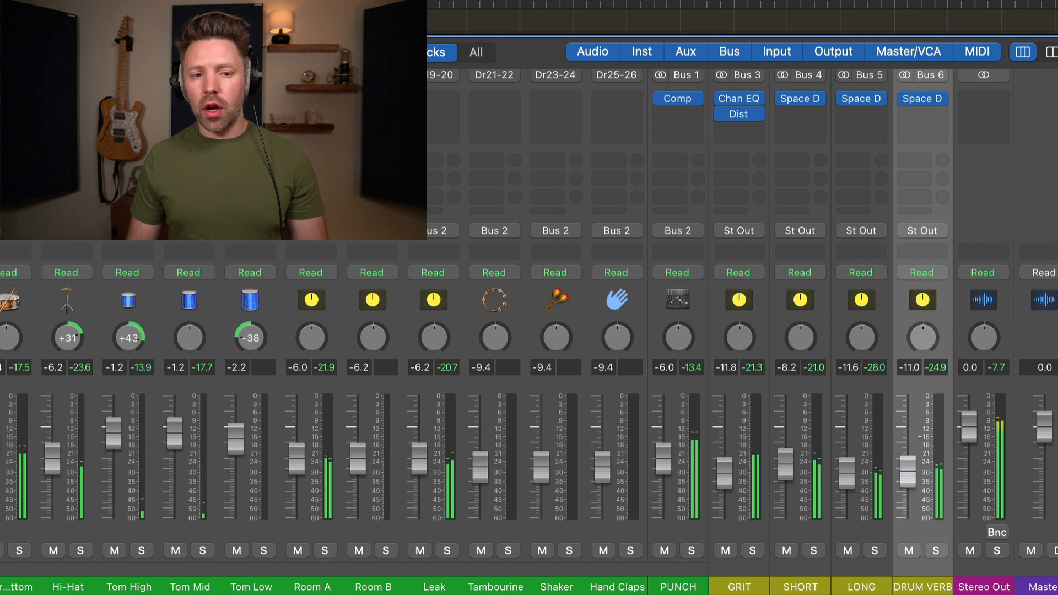
{"action": "left_click_drag", "start_coordinate": [907, 471], "coordinate": [909, 481]}
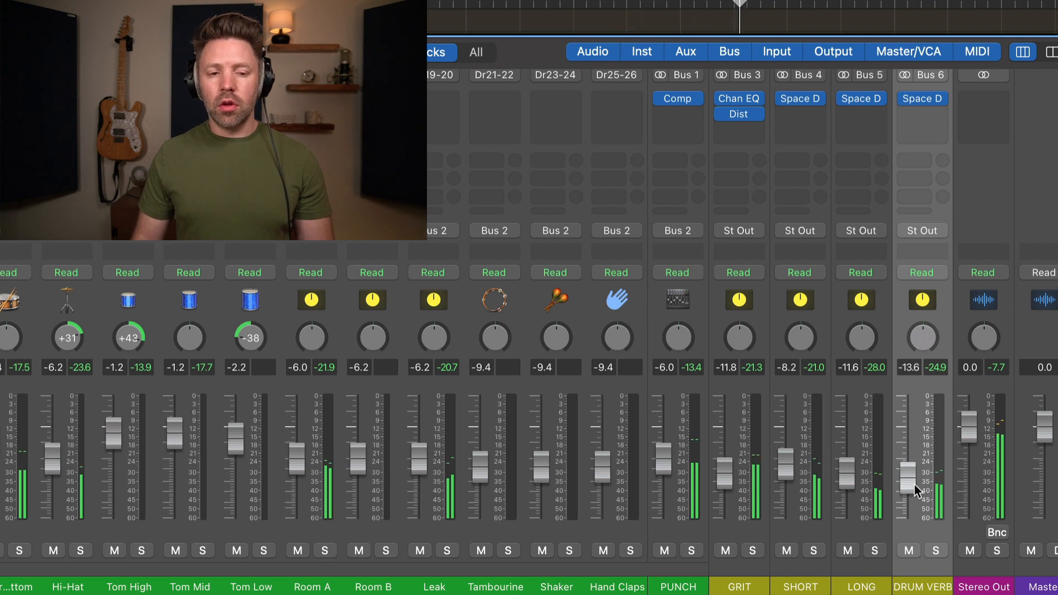
{"action": "left_click", "coordinate": [906, 552]}
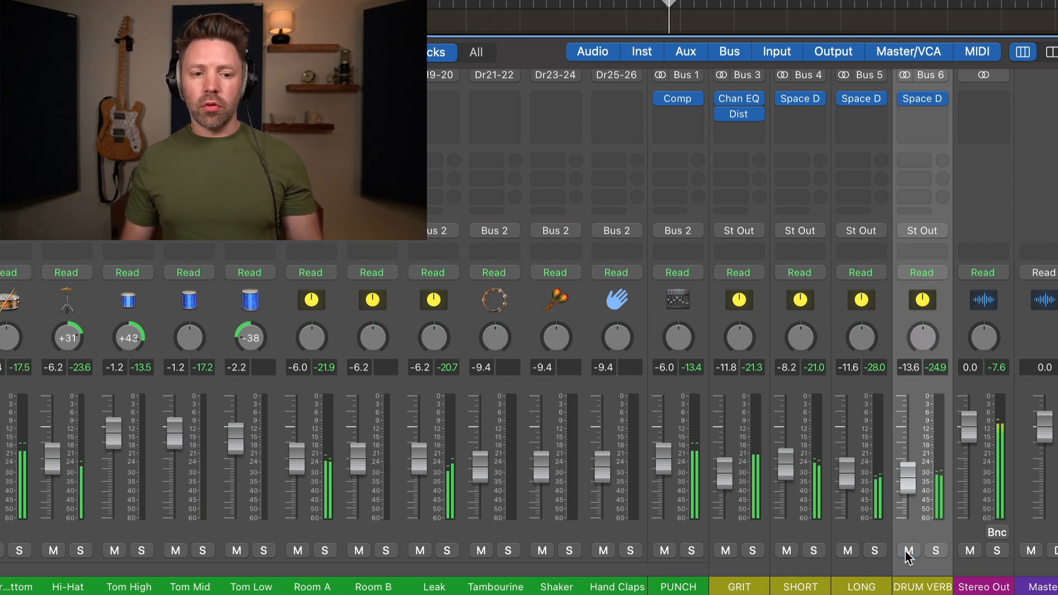
{"action": "left_click", "coordinate": [801, 537], "text": "shift"}
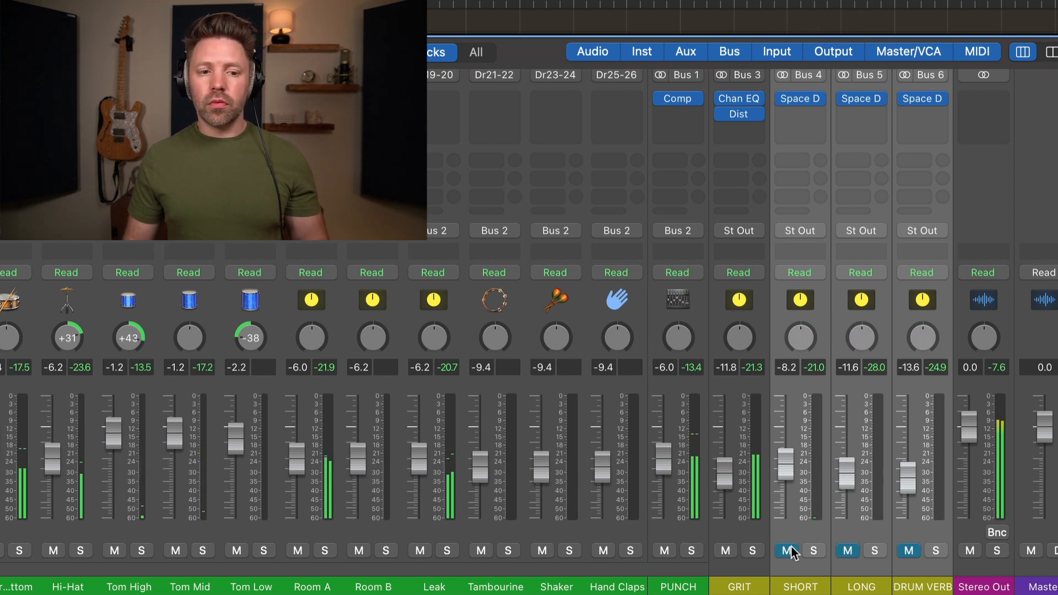
Step: Toggle mute on SHORT, LONG and DRUM VERB together, leaving all three unmuted
{"action": "left_click", "coordinate": [788, 550]}
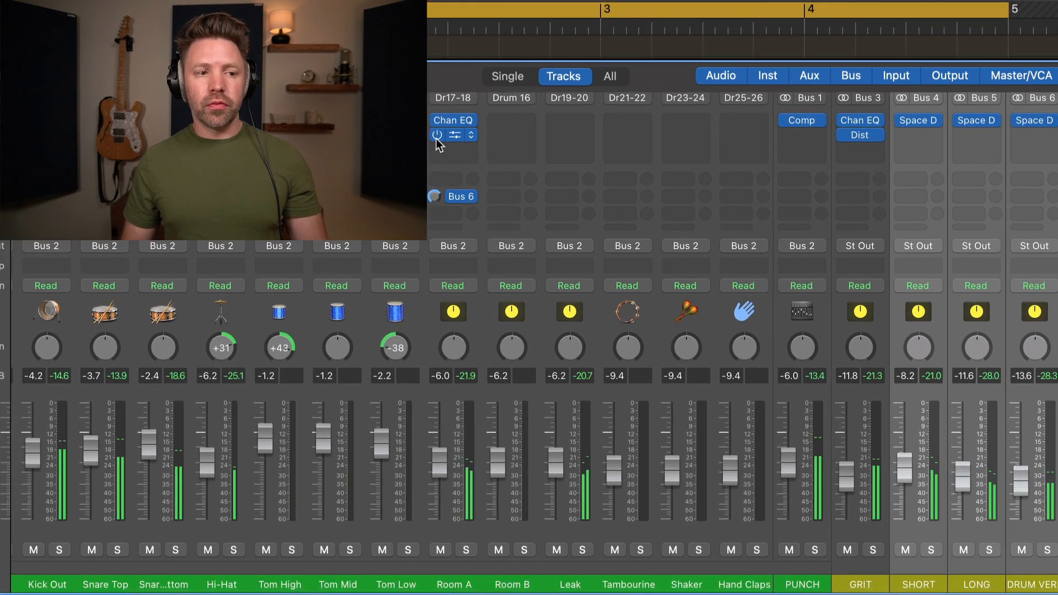
{"action": "left_click", "coordinate": [905, 549]}
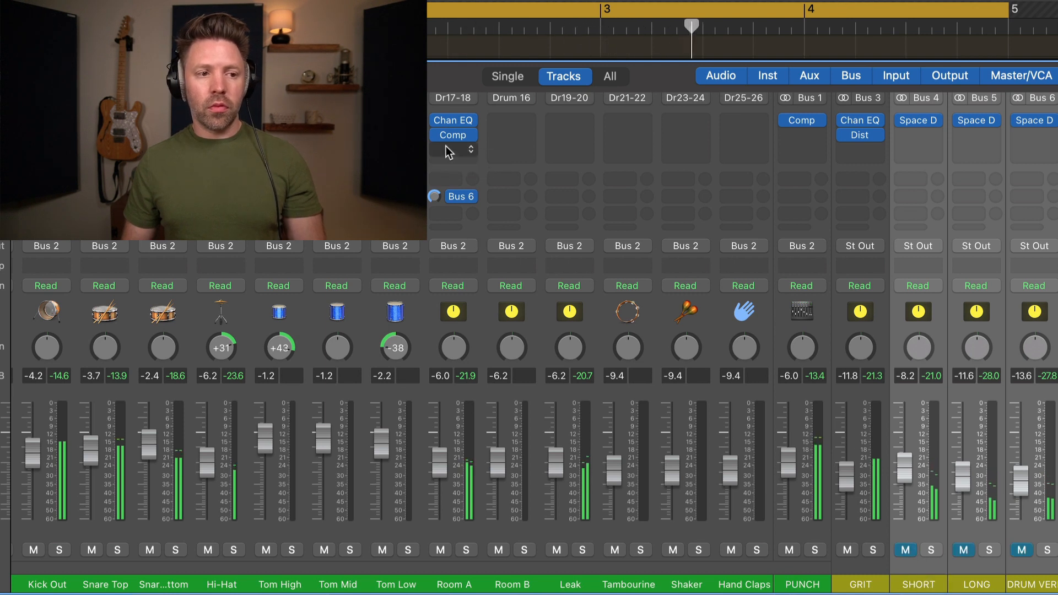
{"action": "mouse_move", "coordinate": [439, 140]}
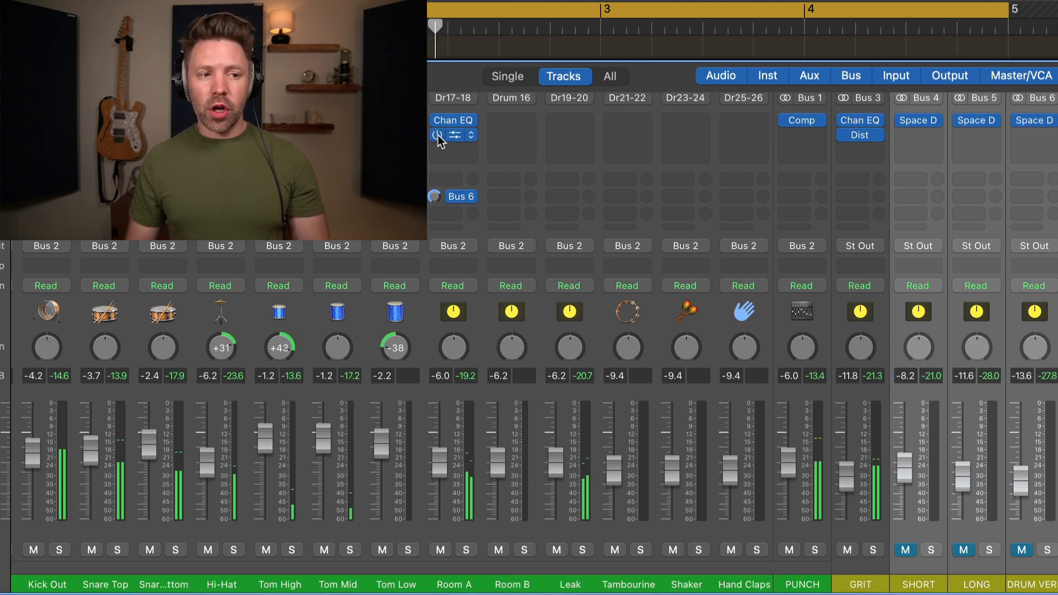
{"action": "left_click", "coordinate": [906, 550], "text": "alt"}
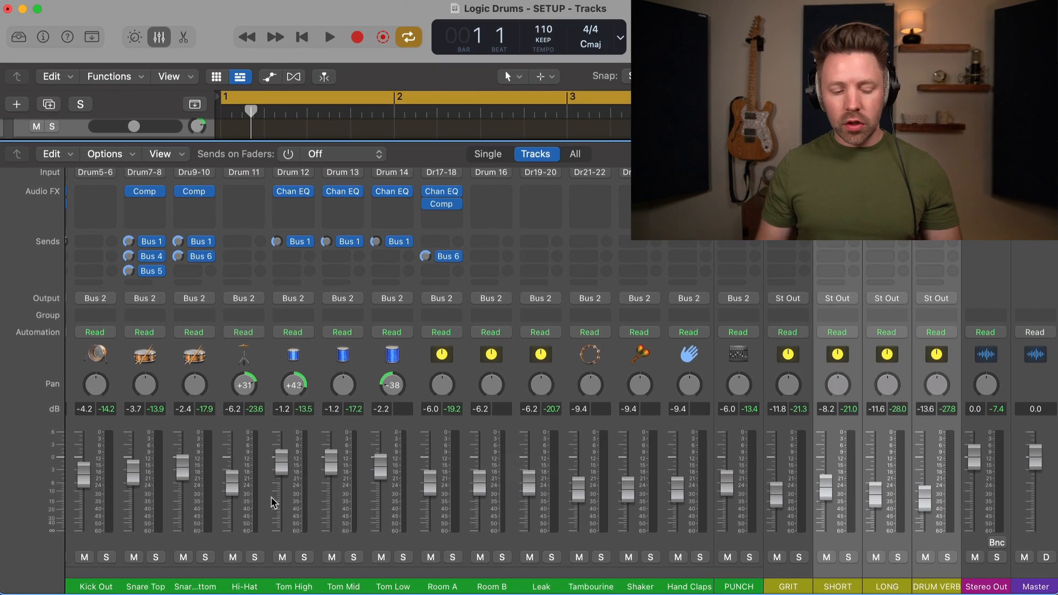
Step: Close the Mixer with X, solo the SoCal track, and play back the dry version
{"action": "key", "text": "x"}
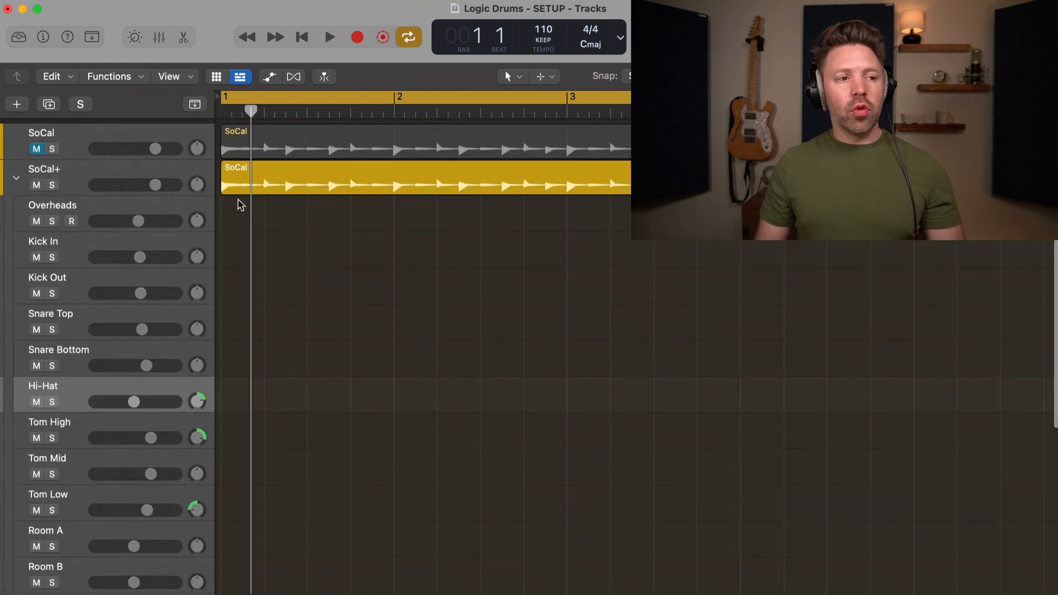
{"action": "left_click", "coordinate": [71, 138]}
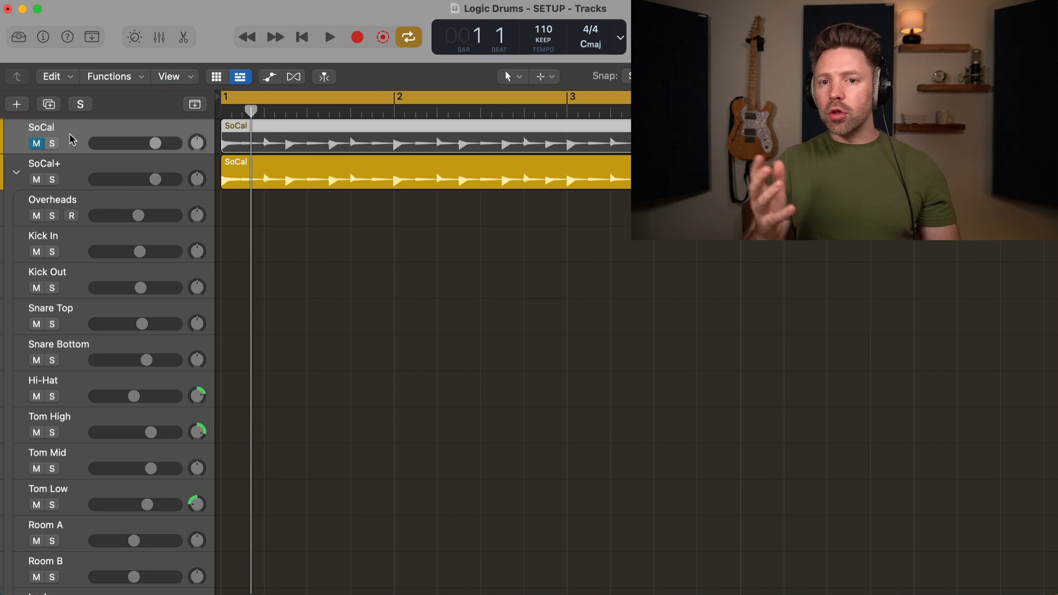
{"action": "key", "text": "s"}
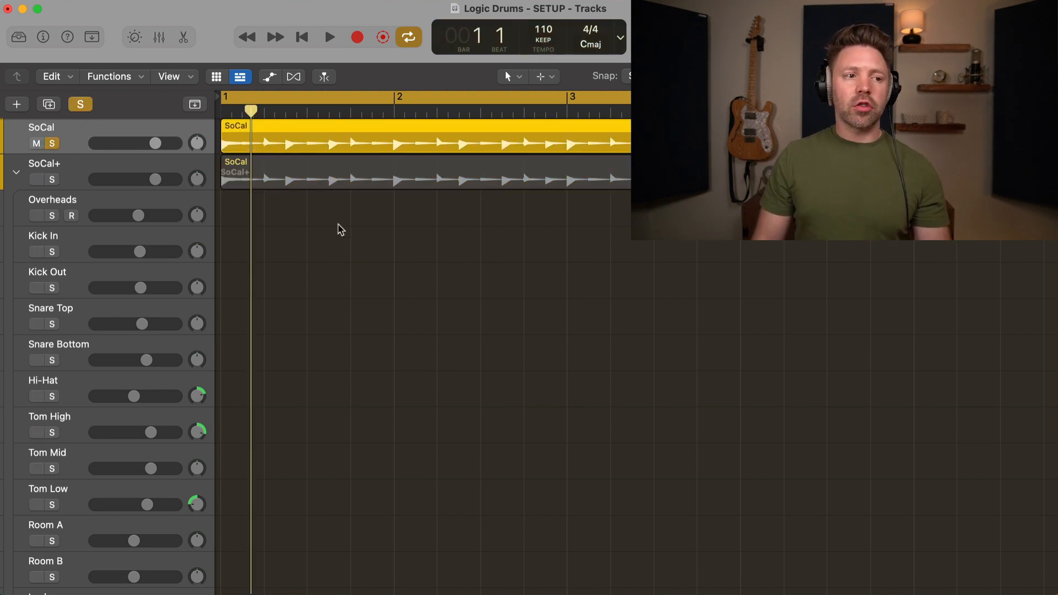
{"action": "key", "text": "space"}
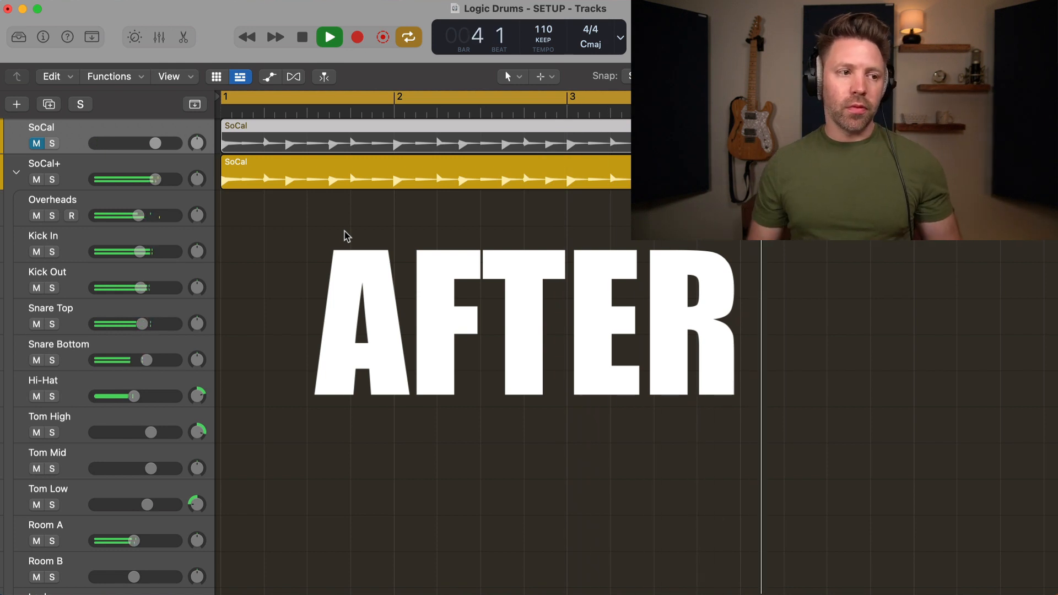
{"action": "key", "text": "space"}
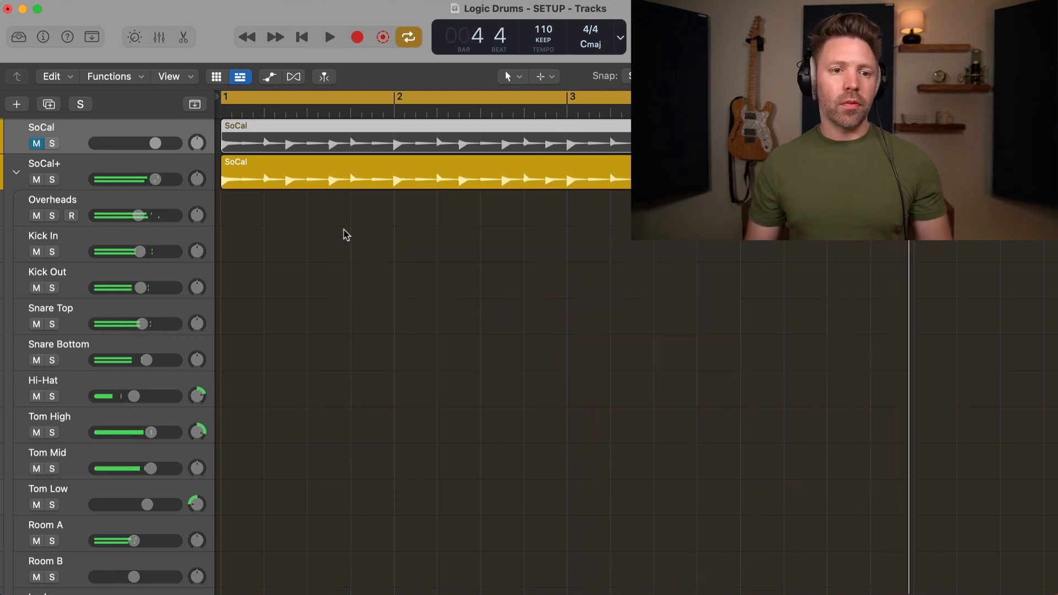